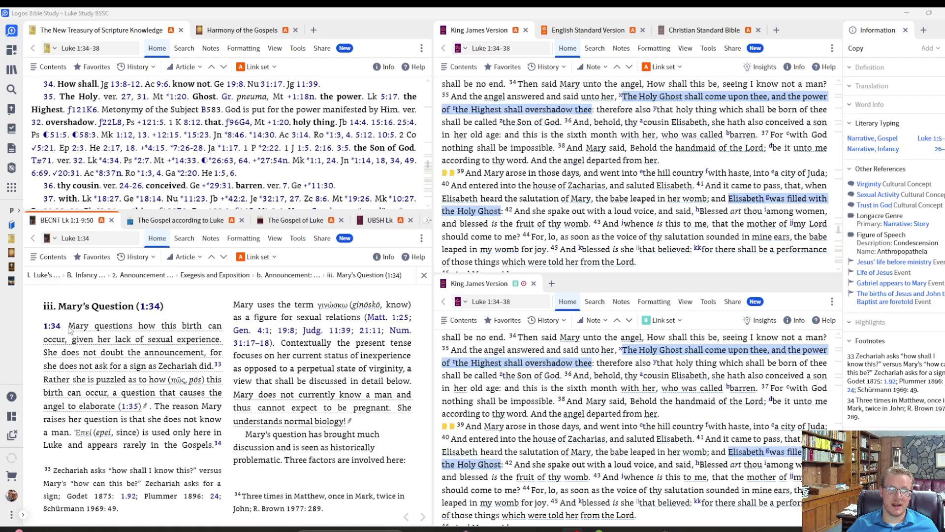
Try copying the opening sentences of the BECNT comment on Luke 1:34 into Luke 1.docx in Word under the Son of God heading, then undo the paste.
{"action": "left_click_drag", "start_coordinate": [68, 329], "coordinate": [154, 408]}
{"action": "key", "text": "ctrl+c"}
{"action": "right_click", "coordinate": [113, 367]}
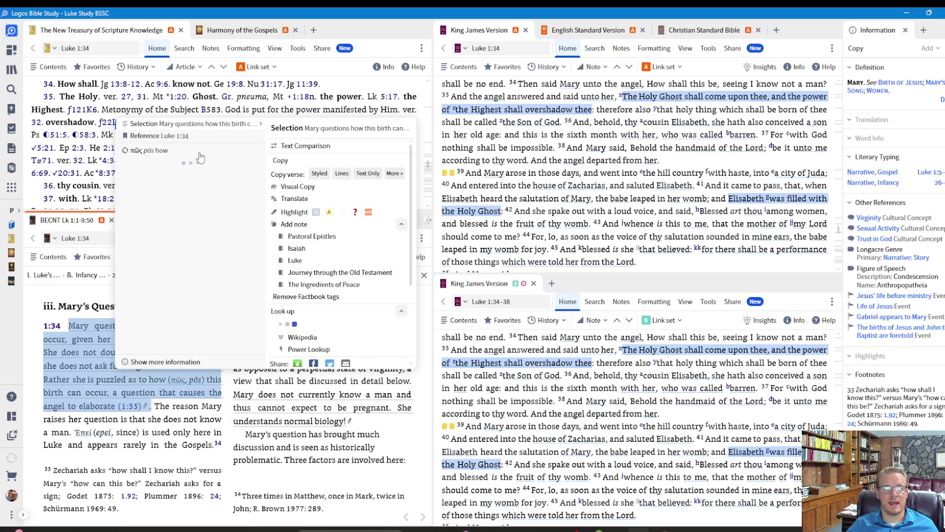
{"action": "left_click", "coordinate": [283, 161]}
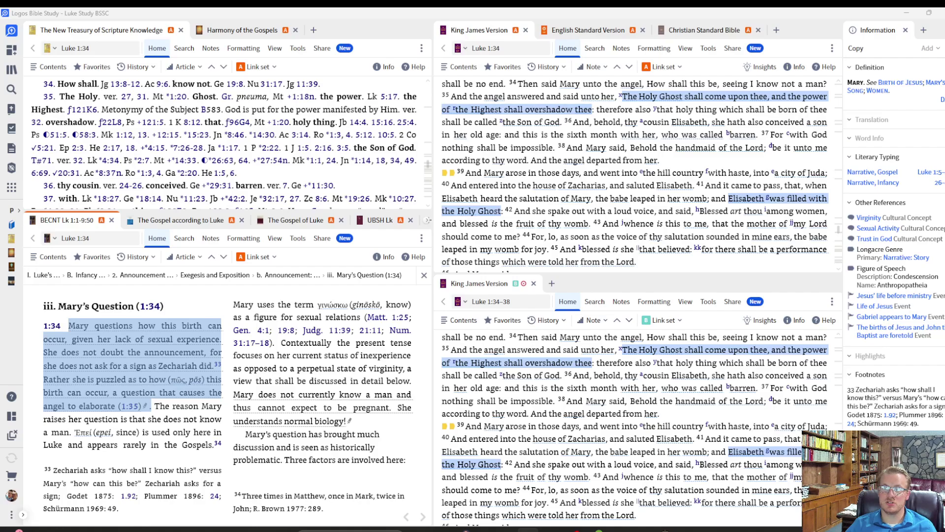
{"action": "key", "text": "alt+Tab"}
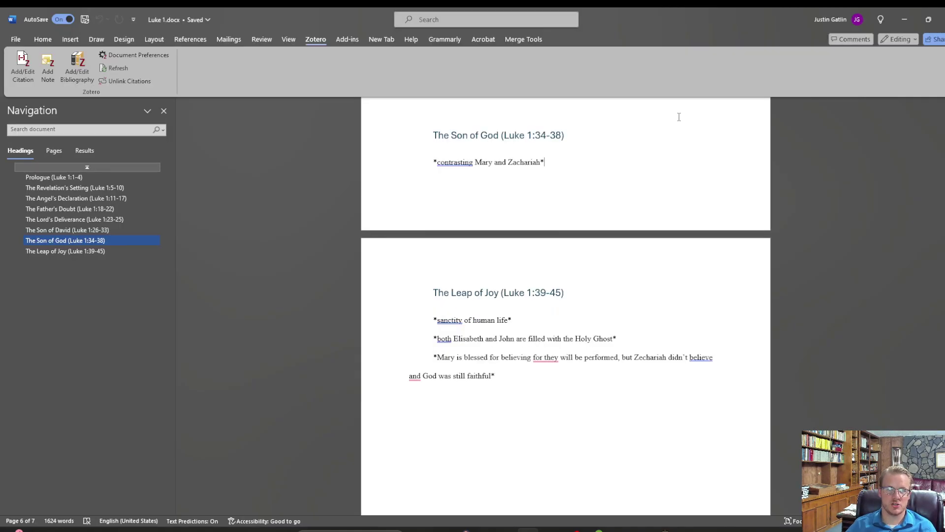
{"action": "key", "text": "ctrl+v"}
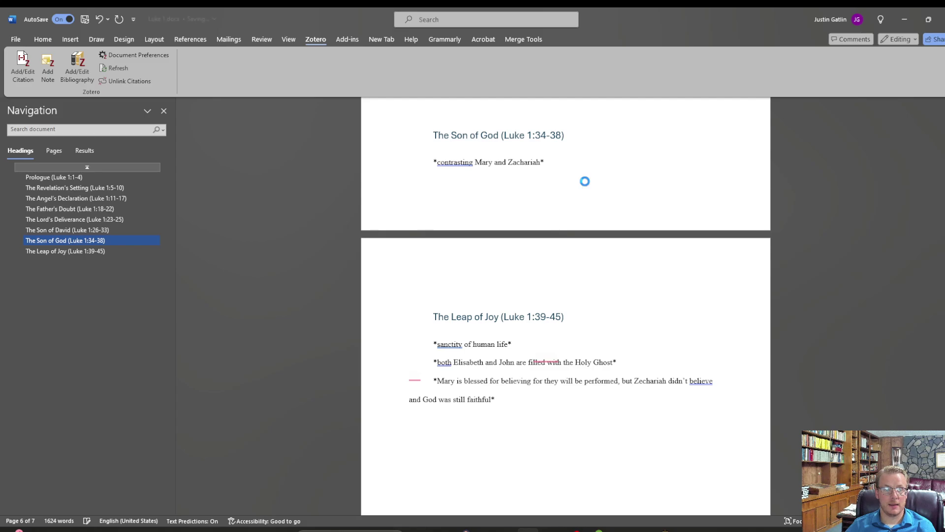
{"action": "scroll", "coordinate": [521, 295], "scroll_direction": "down", "scroll_amount": 5}
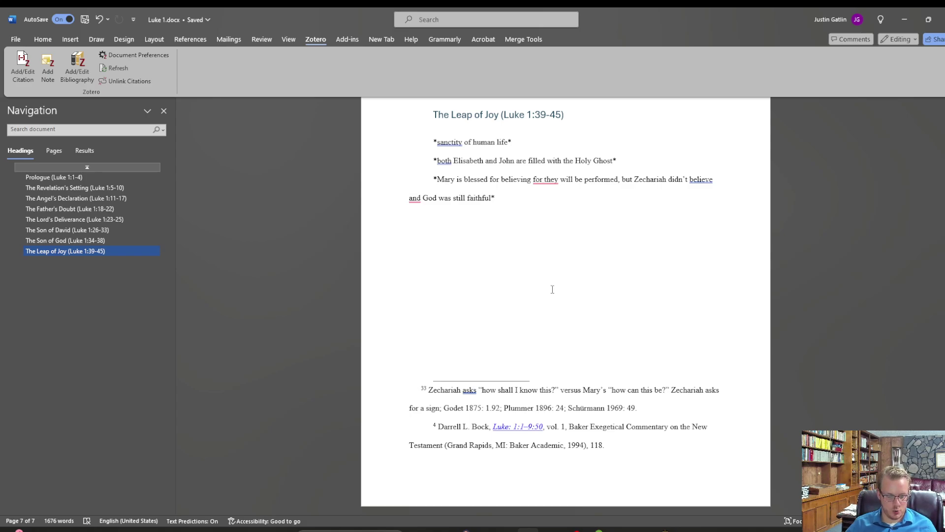
{"action": "key", "text": "ctrl+z"}
{"action": "scroll", "coordinate": [552, 284], "scroll_direction": "up", "scroll_amount": 3}
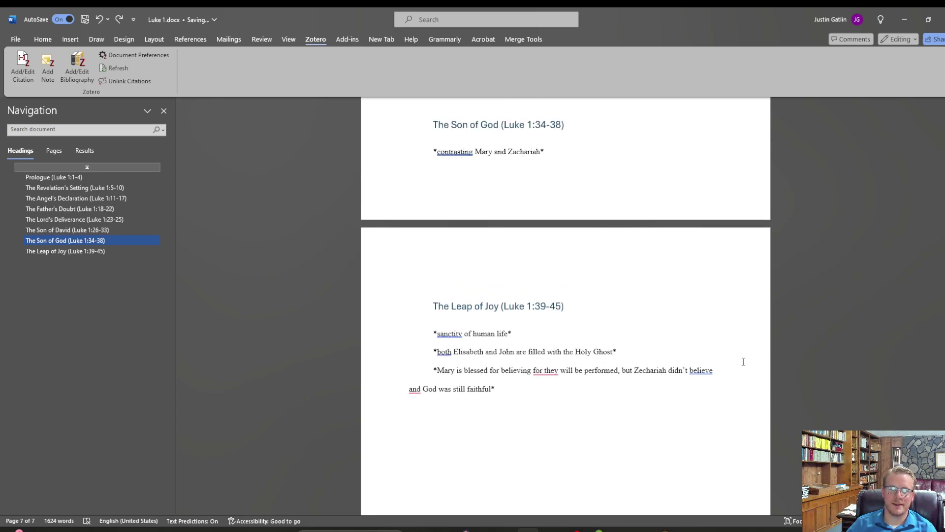
Switch to Logos Bible Study and display the Citation section of the BECNT Luke 1:1–9:50 commentary's information page.
{"action": "mouse_move", "coordinate": [638, 528]}
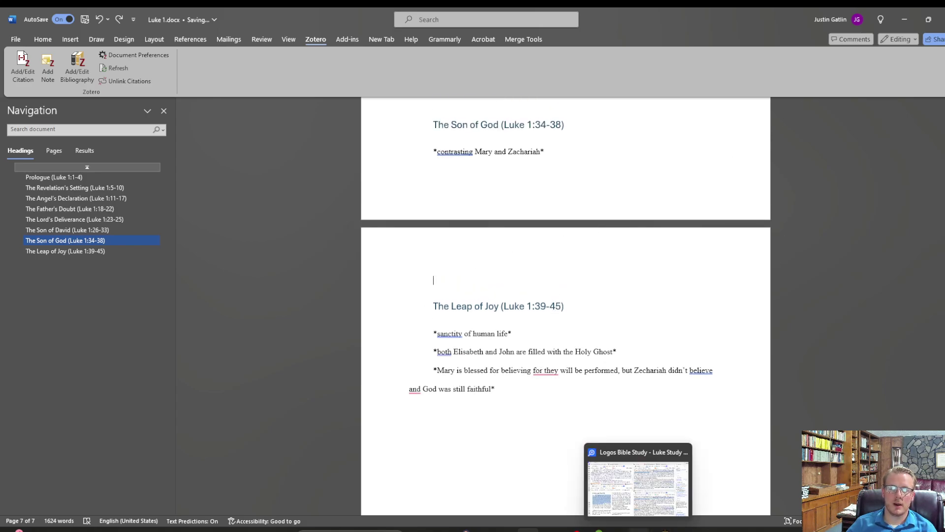
{"action": "left_click", "coordinate": [628, 494]}
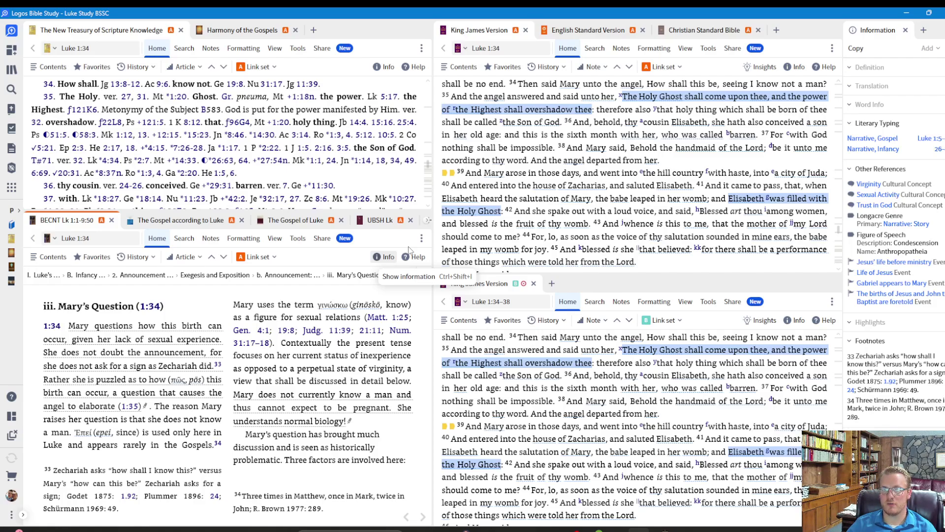
{"action": "left_click", "coordinate": [422, 239]}
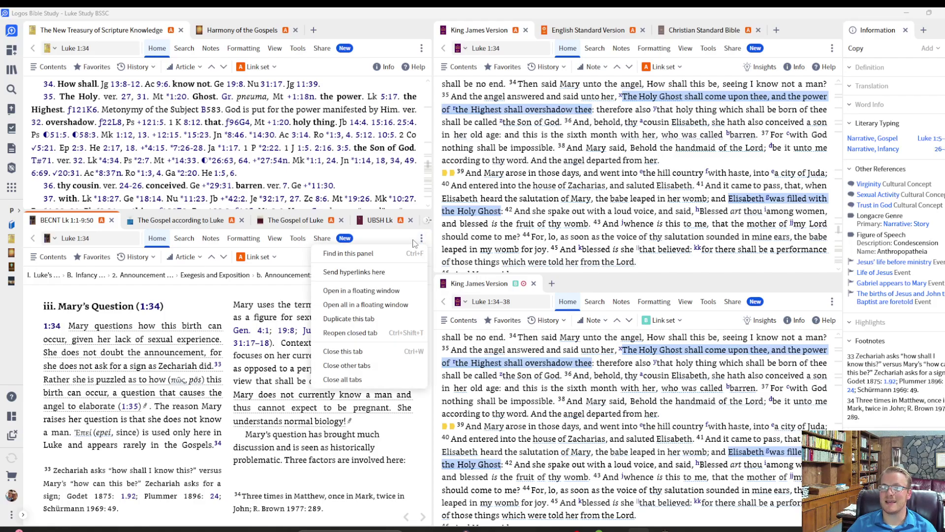
{"action": "left_click", "coordinate": [399, 242]}
{"action": "left_click", "coordinate": [377, 255]}
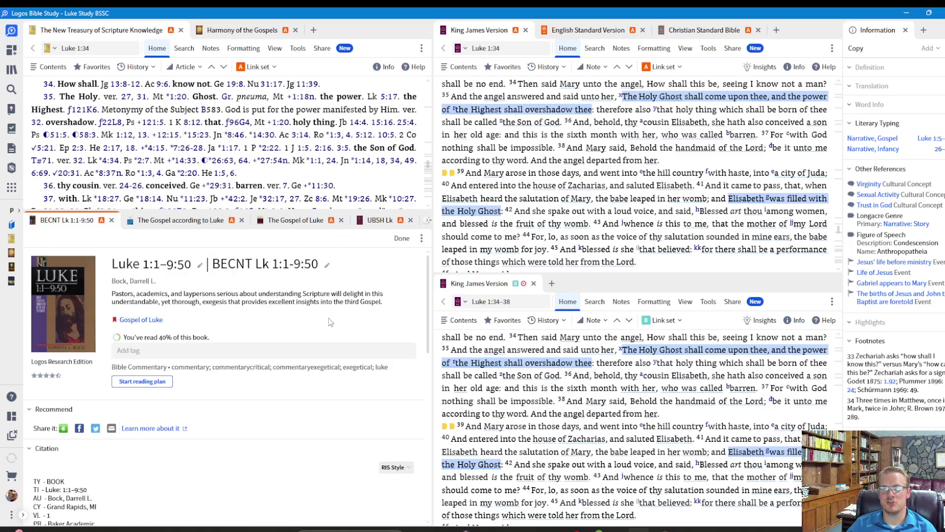
{"action": "scroll", "coordinate": [168, 308], "scroll_direction": "down", "scroll_amount": 1}
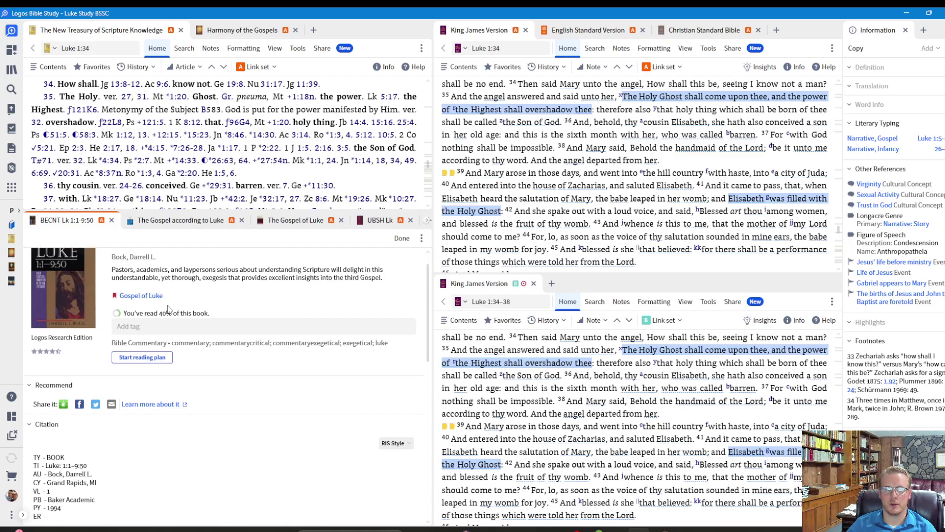
{"action": "scroll", "coordinate": [168, 309], "scroll_direction": "down", "scroll_amount": 4}
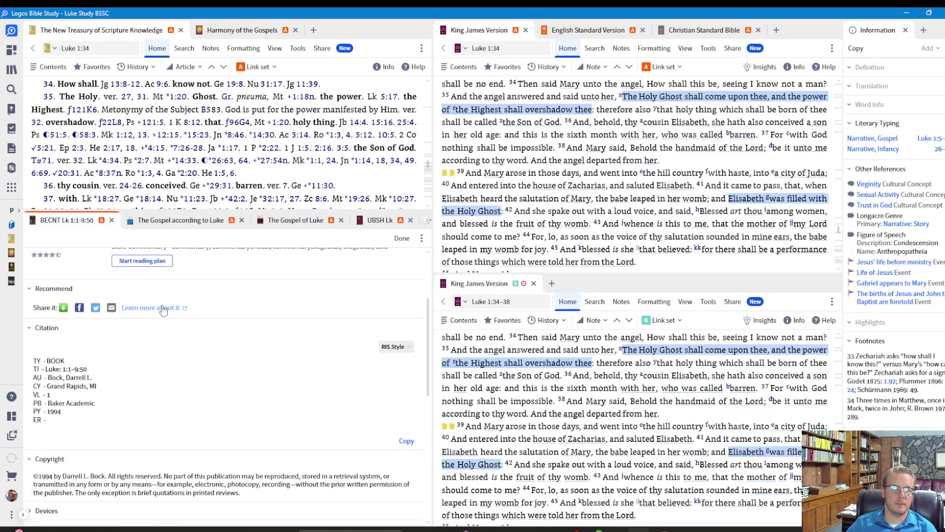
{"action": "scroll", "coordinate": [163, 308], "scroll_direction": "down", "scroll_amount": 2}
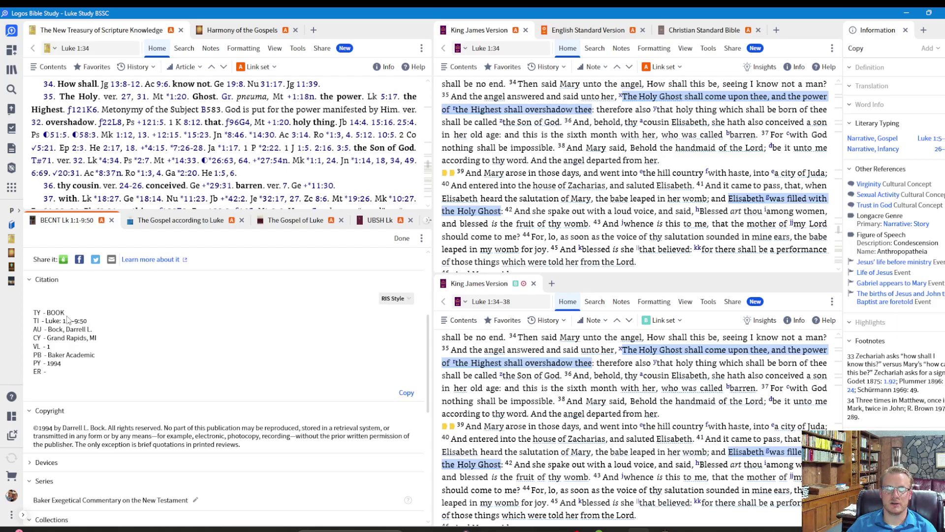
Try the Refer/BibIX Style for the commentary's citation and set it back to RIS Style.
{"action": "left_click", "coordinate": [402, 300]}
{"action": "scroll", "coordinate": [438, 369], "scroll_direction": "up", "scroll_amount": 3}
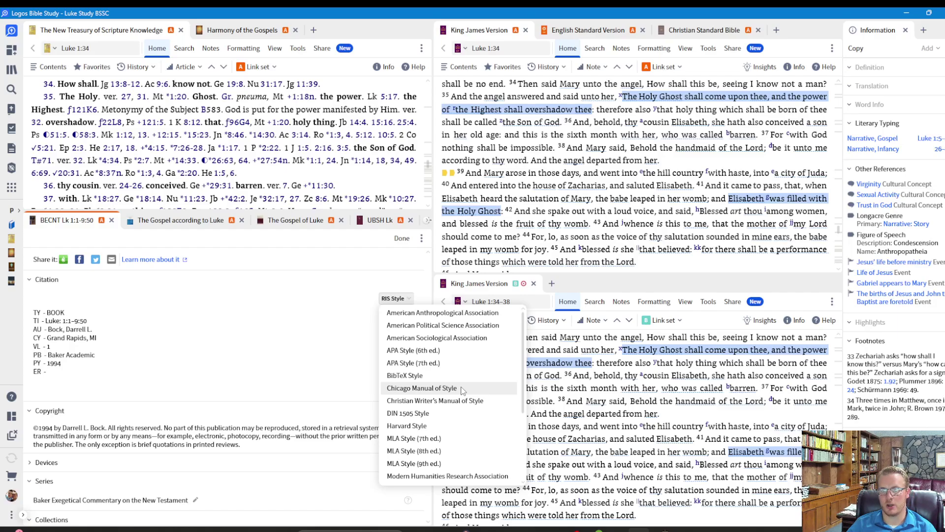
{"action": "scroll", "coordinate": [463, 390], "scroll_direction": "down", "scroll_amount": 3}
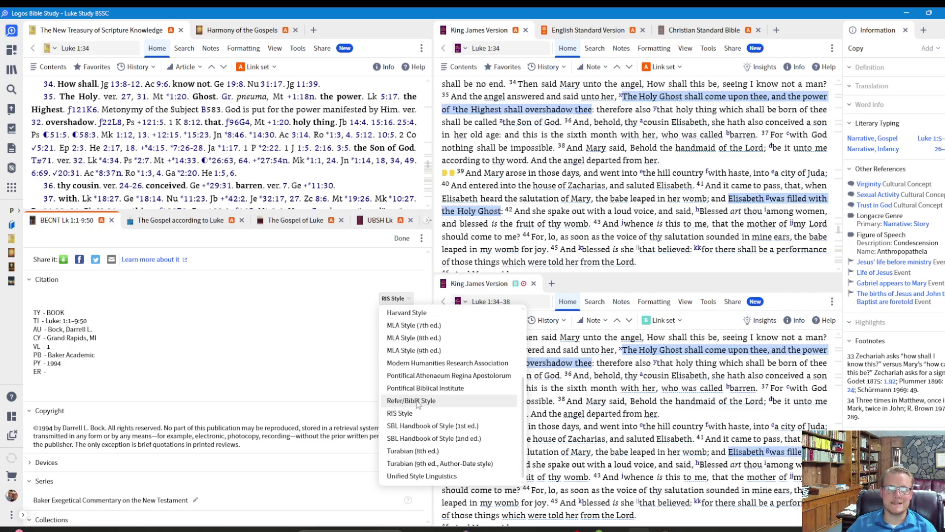
{"action": "left_click", "coordinate": [415, 401]}
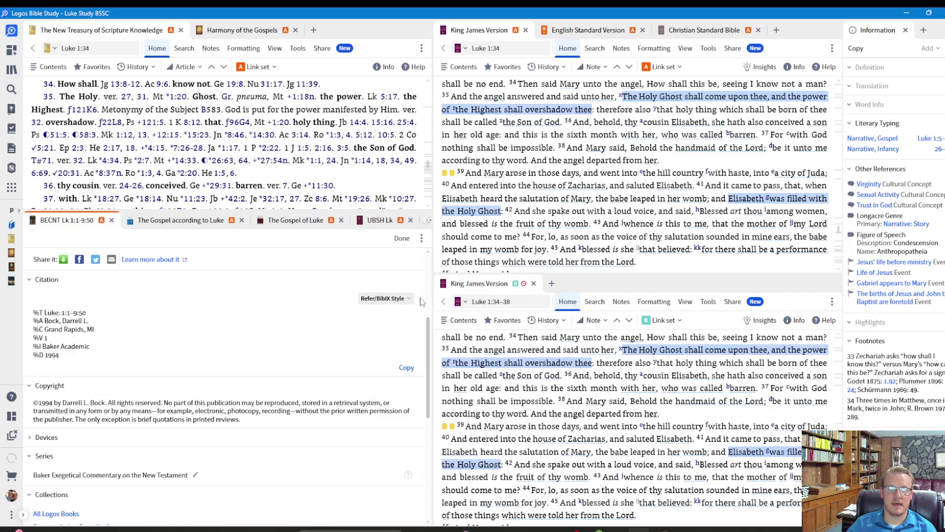
{"action": "left_click", "coordinate": [396, 299]}
{"action": "left_click", "coordinate": [393, 414]}
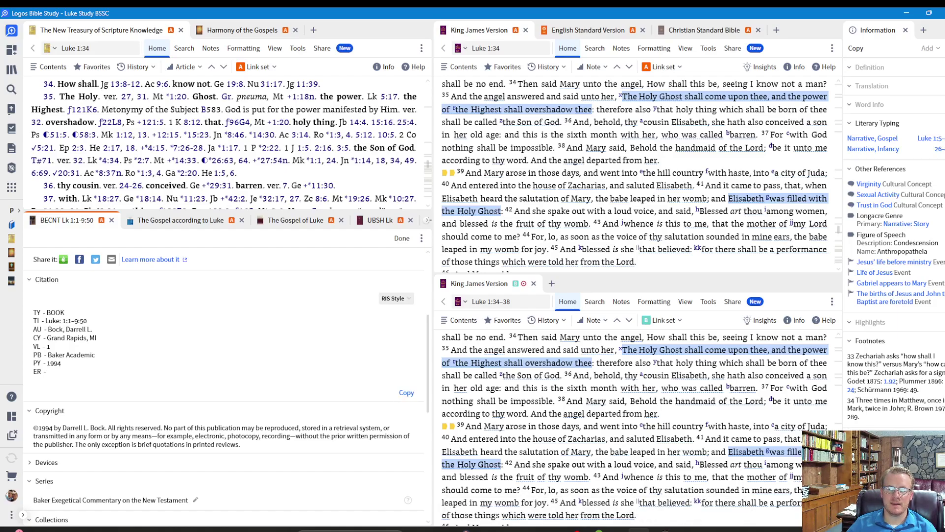
Switch to Zotero and import the copied RIS citation from the clipboard into the Luke collection.
{"action": "left_click", "coordinate": [682, 530]}
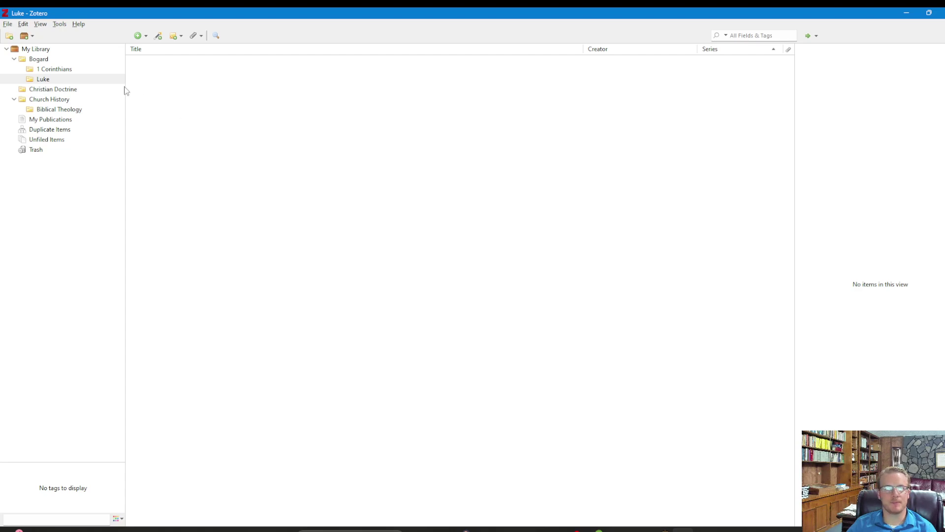
{"action": "left_click", "coordinate": [9, 24]}
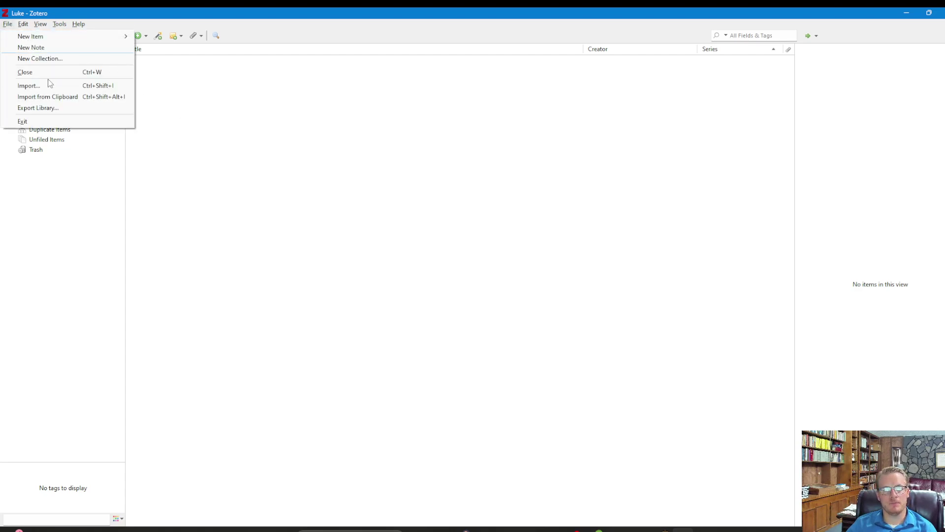
{"action": "left_click", "coordinate": [74, 97]}
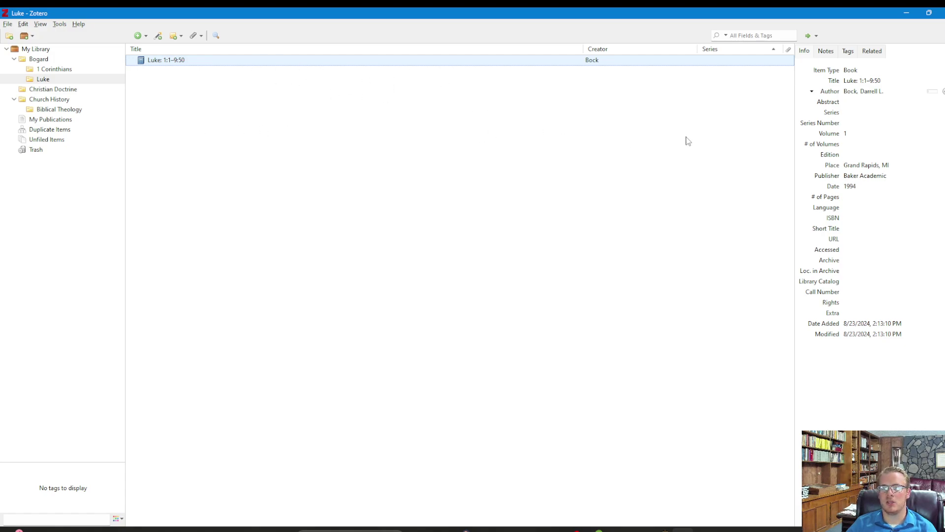
Set the imported book's series to "Baker Exegetical Commentary on the New Testament".
{"action": "left_click", "coordinate": [866, 113]}
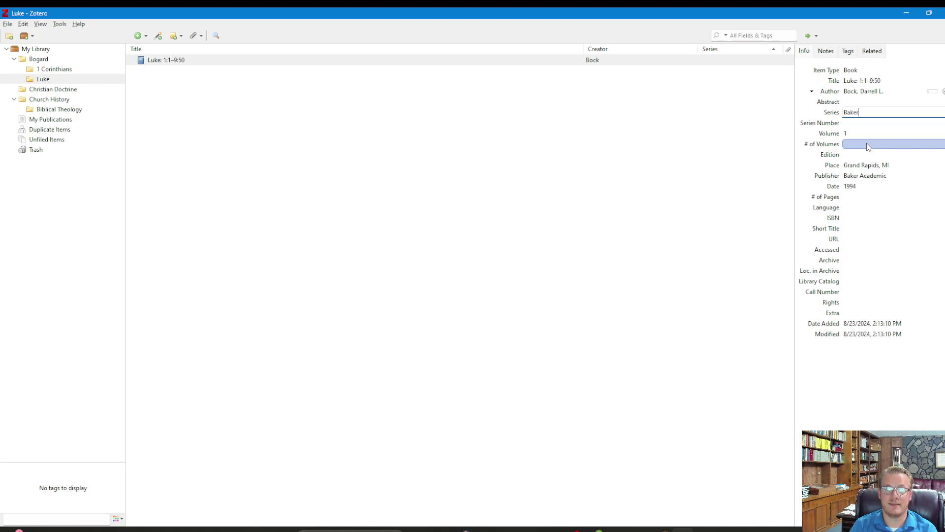
{"action": "type", "text": "xegetical"}
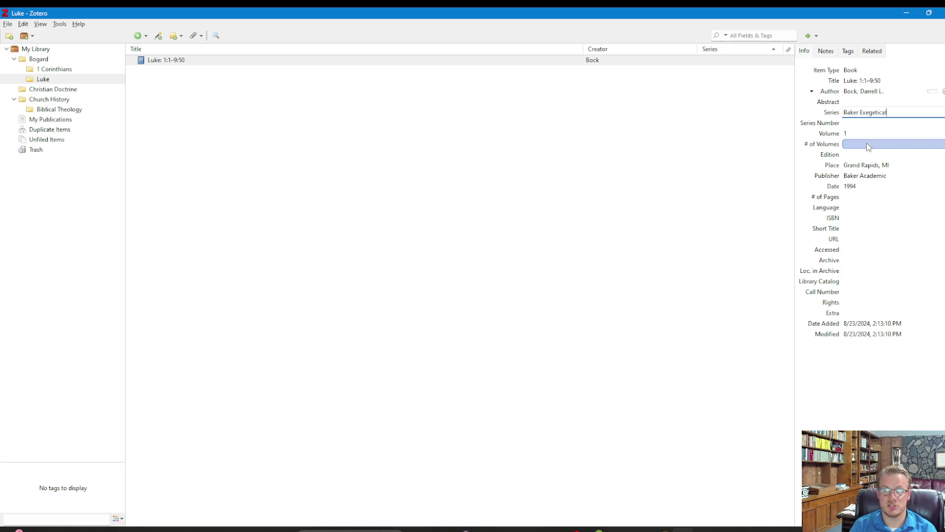
{"action": "type", "text": " Commentarey"}
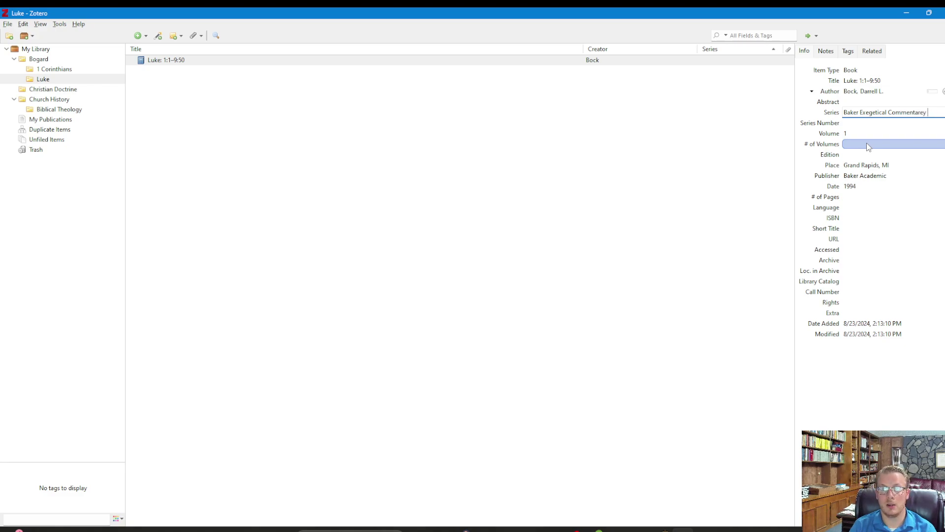
{"action": "key", "text": "BackSpace"}
{"action": "key", "text": "BackSpace"}
{"action": "key", "text": "BackSpace"}
{"action": "type", "text": "y on the New Testament"}
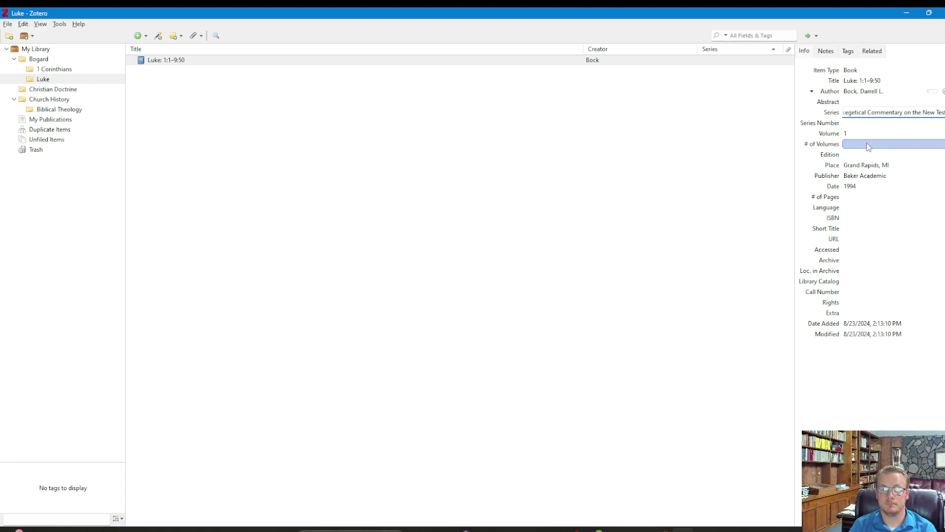
{"action": "left_click", "coordinate": [853, 149]}
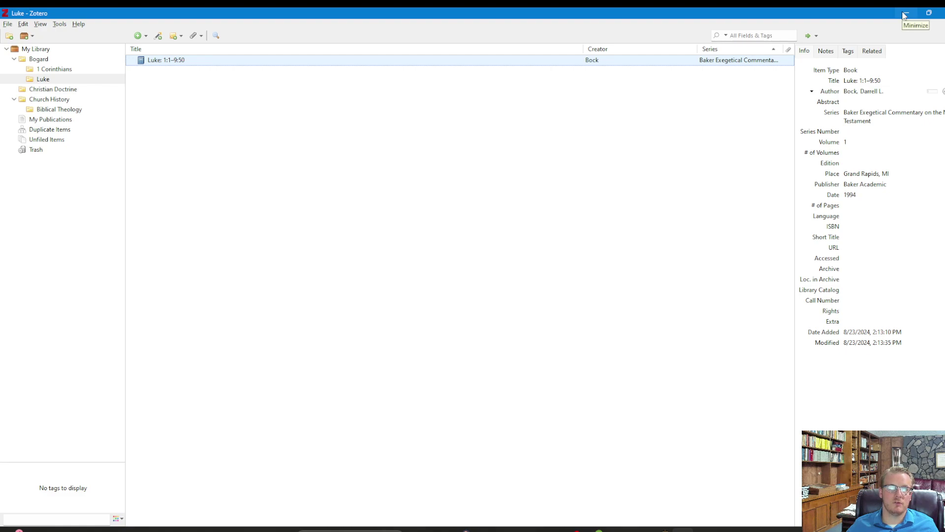
Return to the commentary text in Logos Bible Study and look up the page number for Luke 1:34.
{"action": "left_click", "coordinate": [878, 81]}
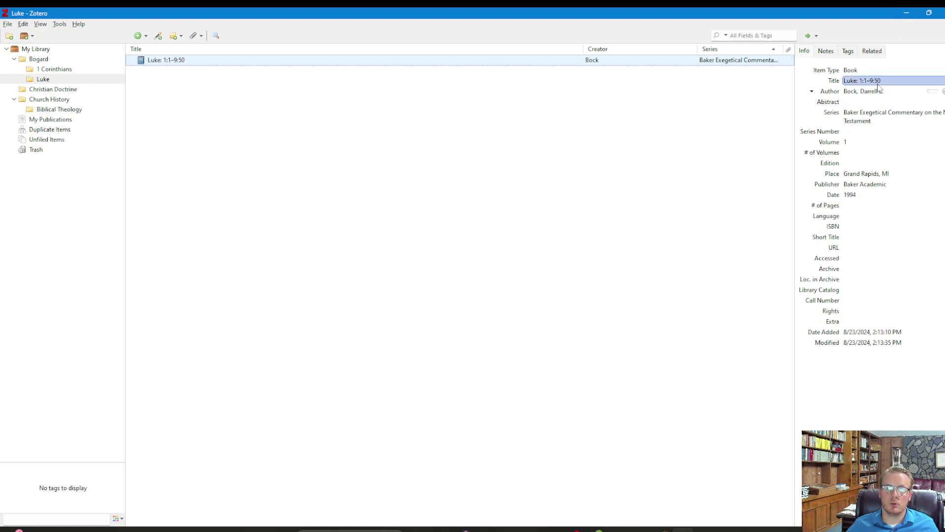
{"action": "left_click", "coordinate": [906, 13]}
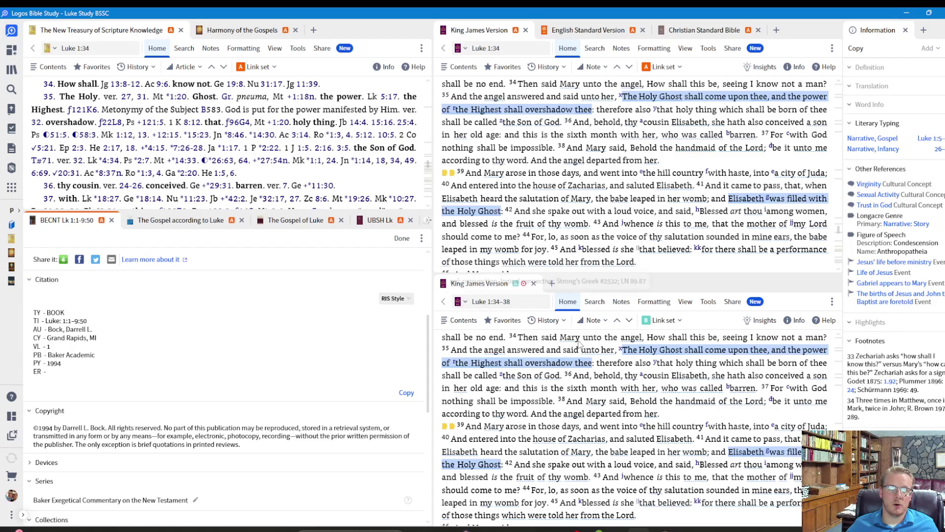
{"action": "left_click", "coordinate": [401, 238]}
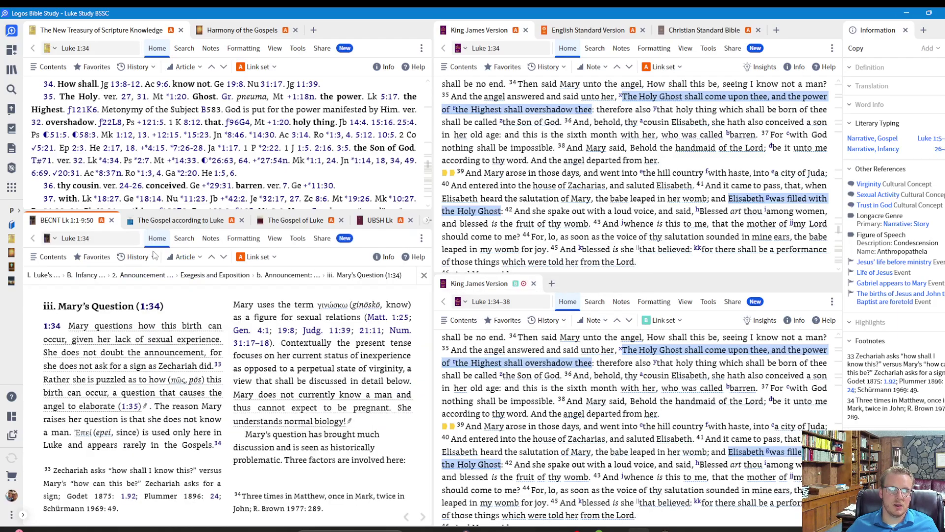
{"action": "left_click", "coordinate": [98, 238]}
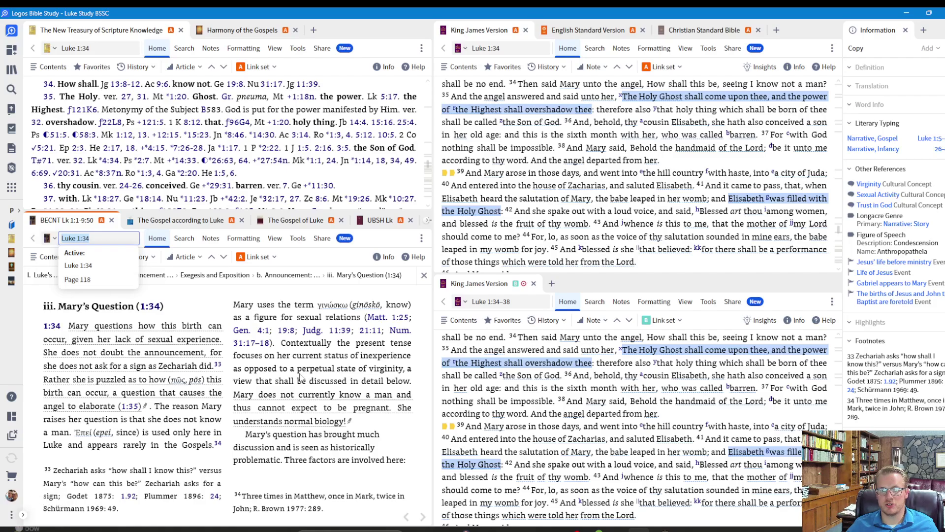
Switch to Word and write "Mary's question is dramatically different than Zechariah's." in the empty paragraph above The Leap of Joy heading.
{"action": "left_click", "coordinate": [527, 529]}
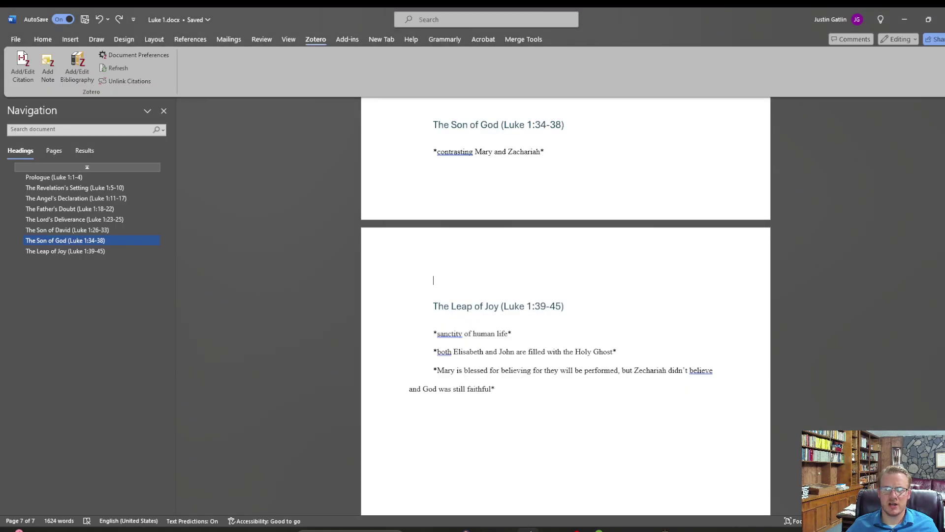
{"action": "left_click", "coordinate": [486, 274]}
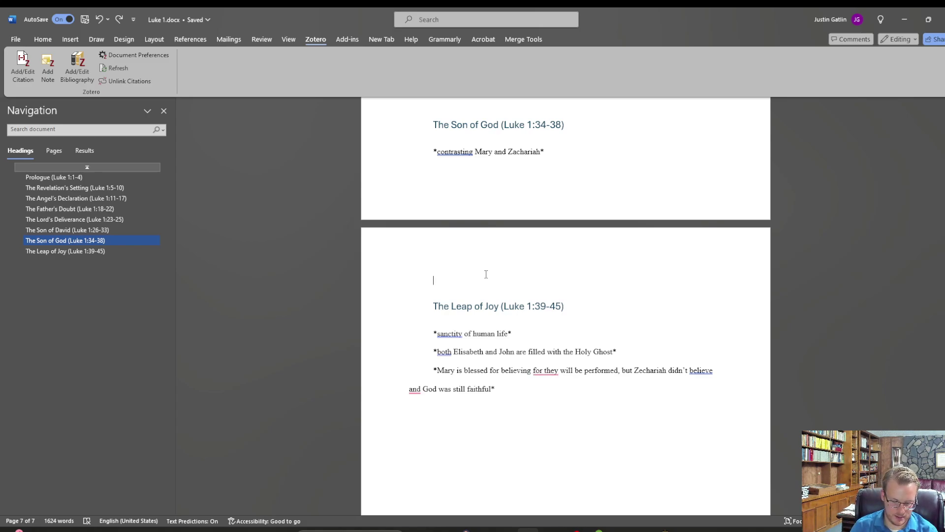
{"action": "type", "text": "Mary's question"}
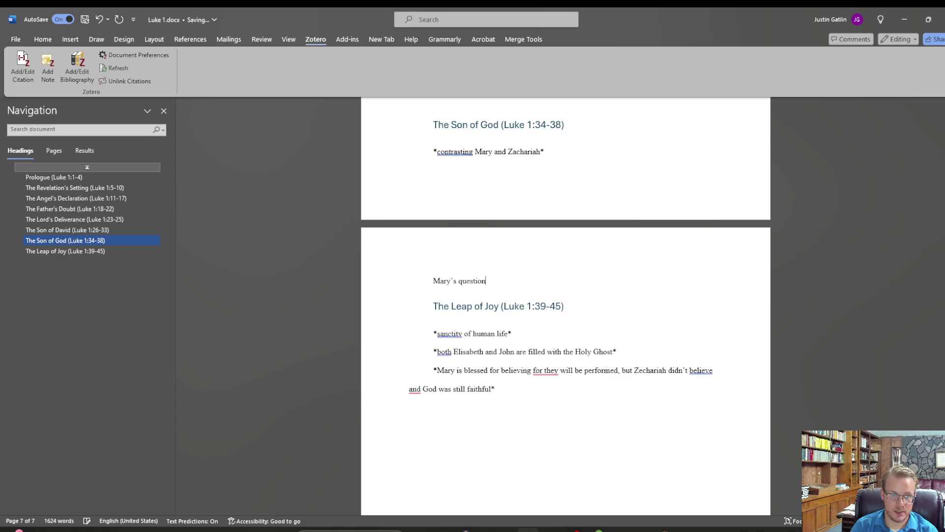
{"action": "type", "text": " is dramaticallyt d"}
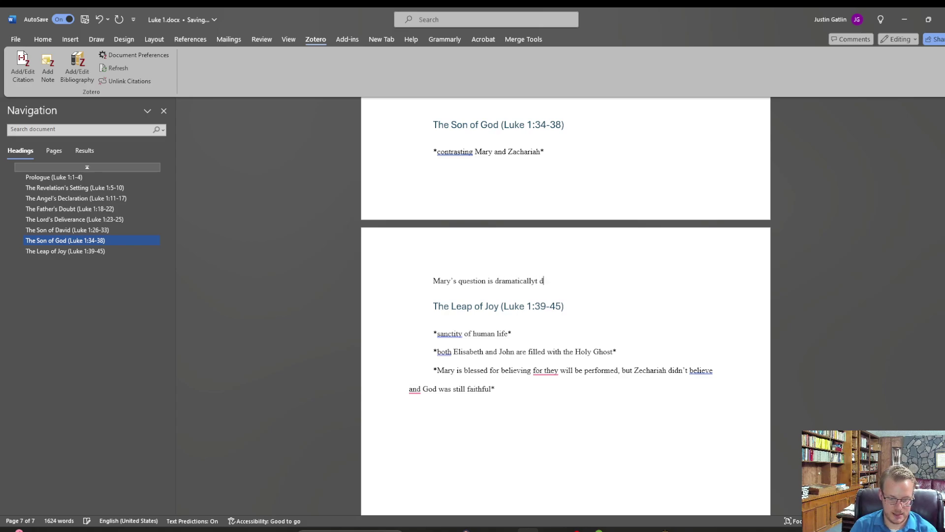
{"action": "key", "text": "BackSpace"}
{"action": "key", "text": "BackSpace"}
{"action": "key", "text": "BackSpace"}
{"action": "type", "text": "differen"}
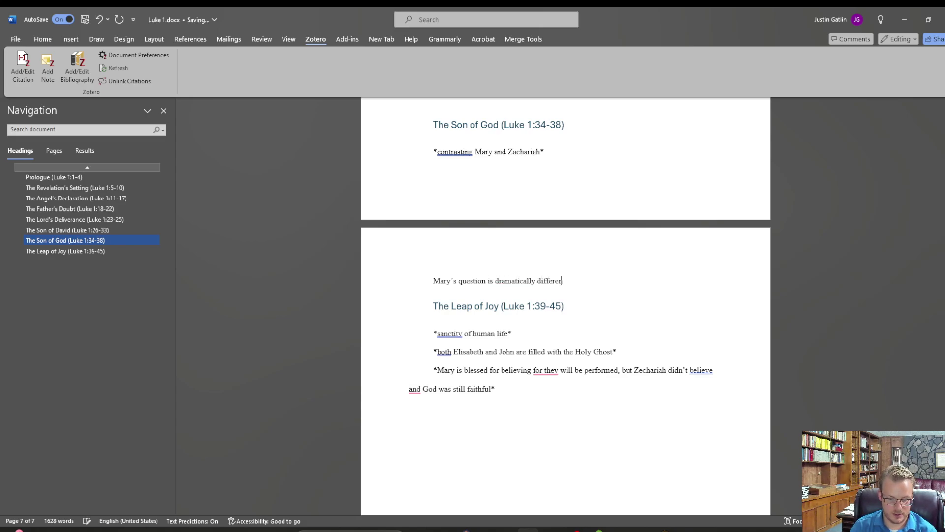
{"action": "type", "text": "t than Zechariah"}
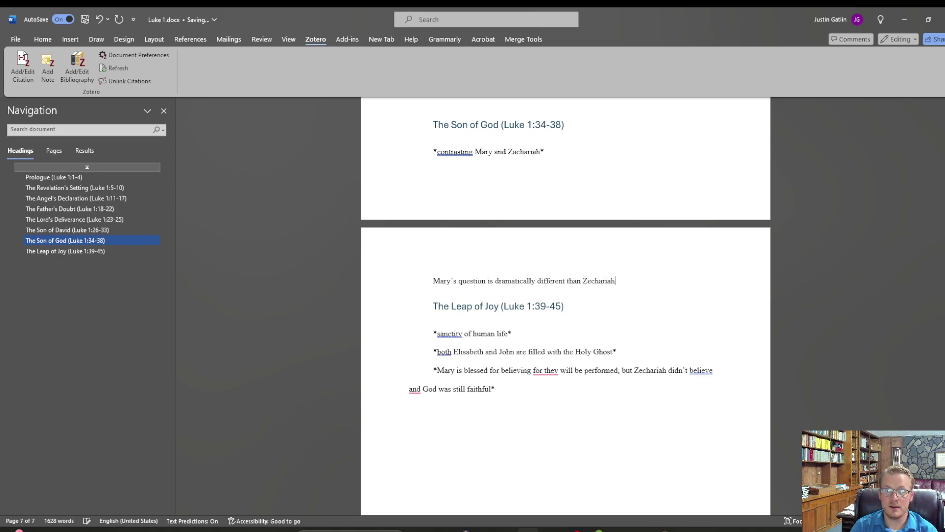
{"action": "type", "text": "'s. Ze"}
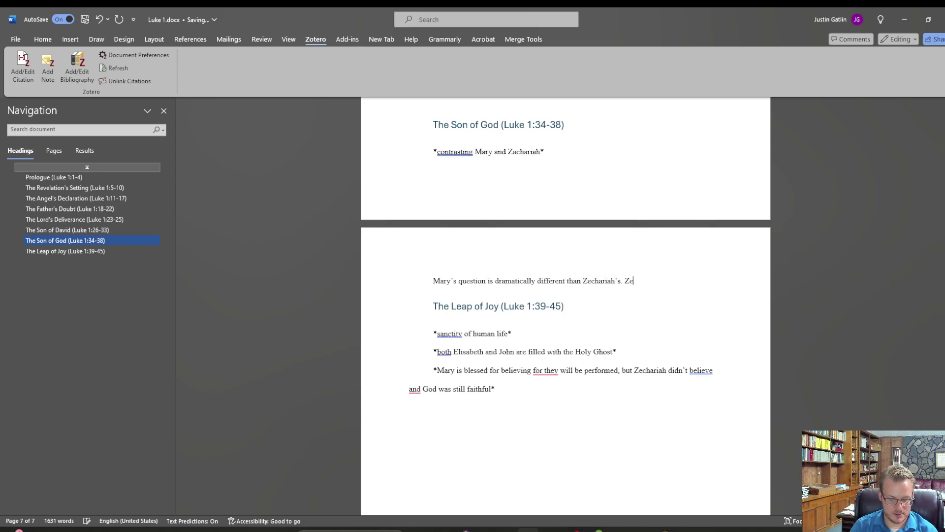
Continue the paragraph with the sentence "Zechariah asked how he could know – the doubt of unbelief.".
{"action": "type", "text": "charia"}
{"action": "type", "text": "h asked how "}
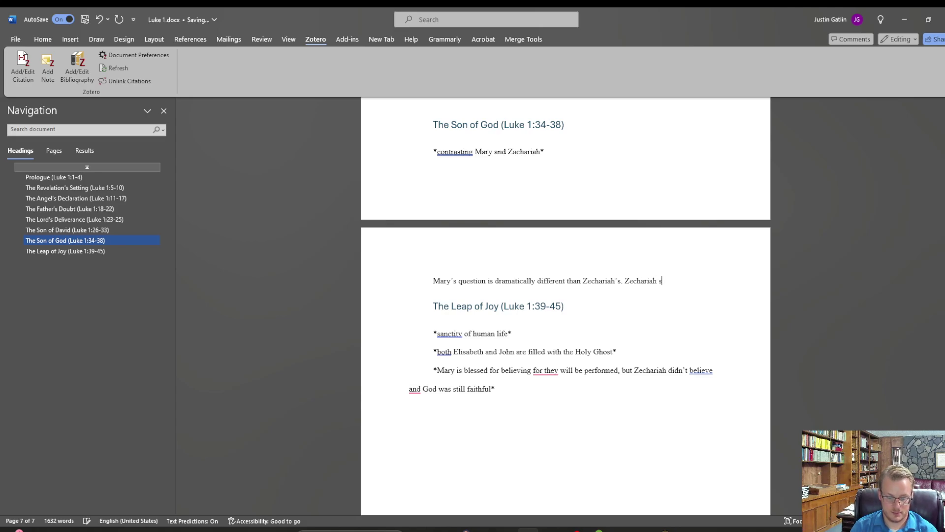
{"action": "type", "text": "he co"}
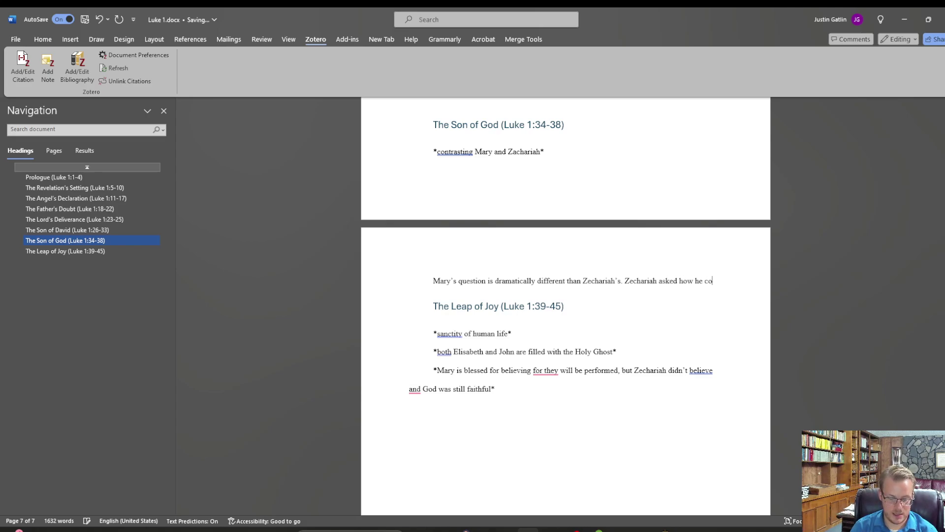
{"action": "type", "text": "uld know -"}
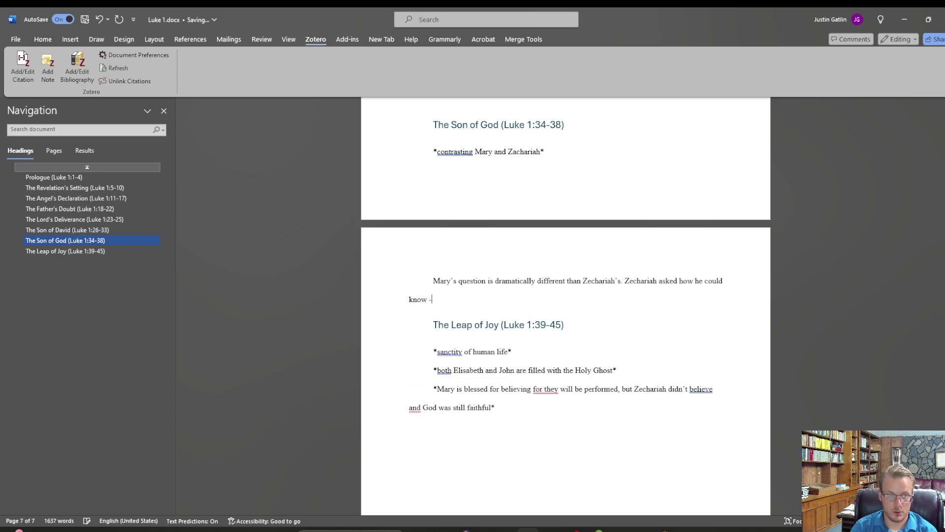
{"action": "type", "text": " the do "}
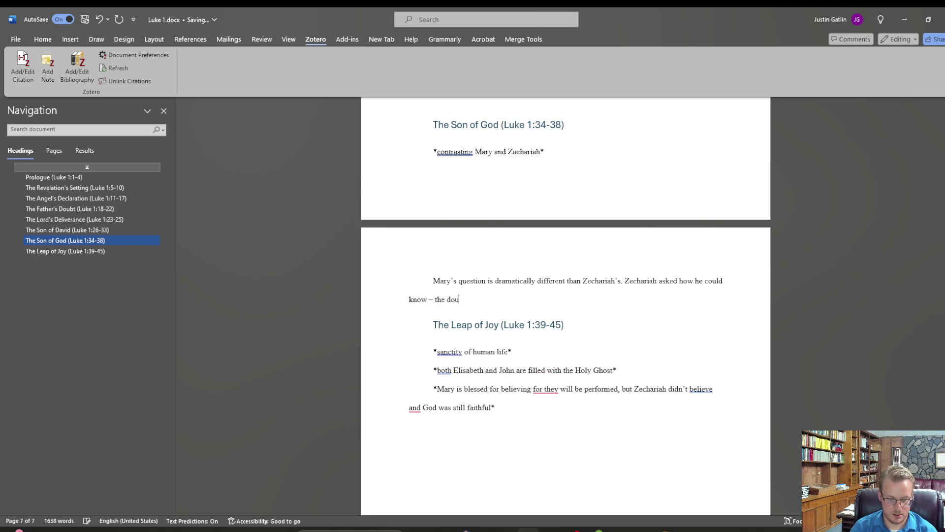
{"action": "type", "text": "ubt of unbele"}
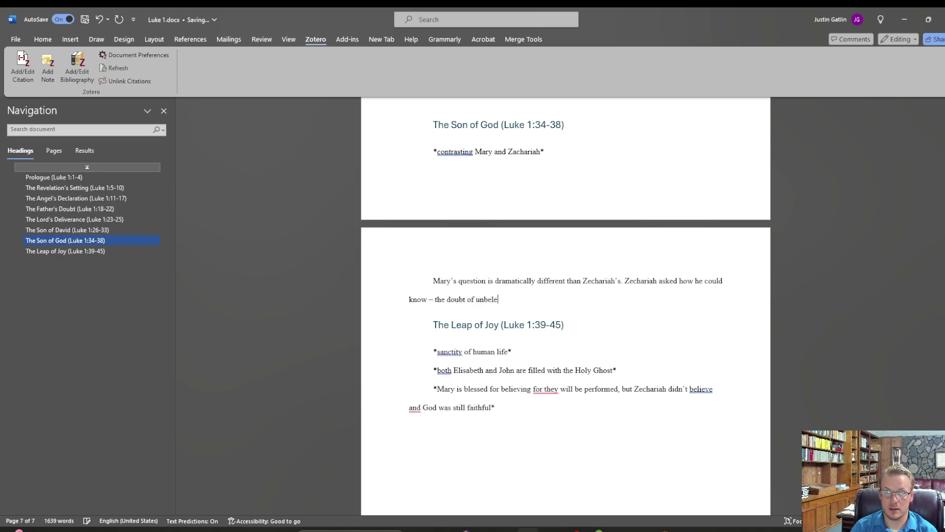
{"action": "key", "text": "BackSpace"}
{"action": "type", "text": "ief. "}
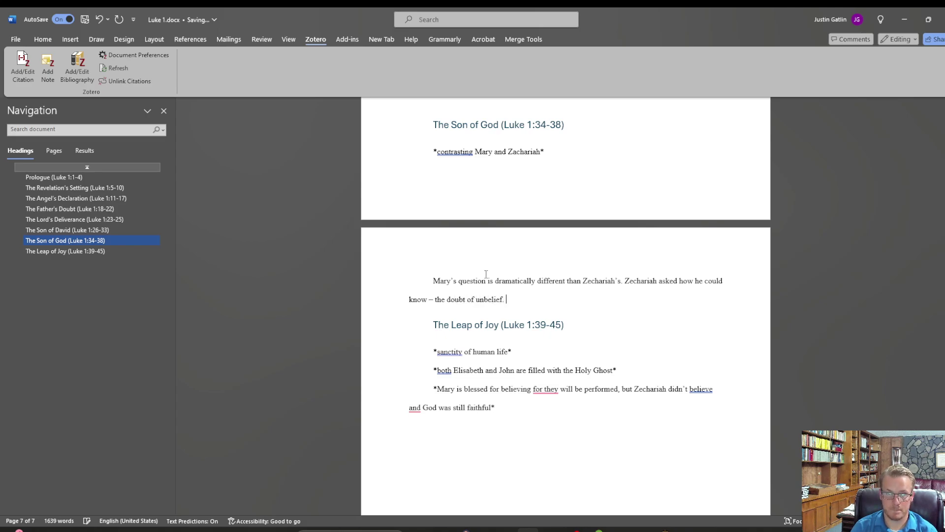
Finish the paragraph with the sentence "Mary asked how it could occur – the wonder of faith.".
{"action": "type", "text": "Mary asked "}
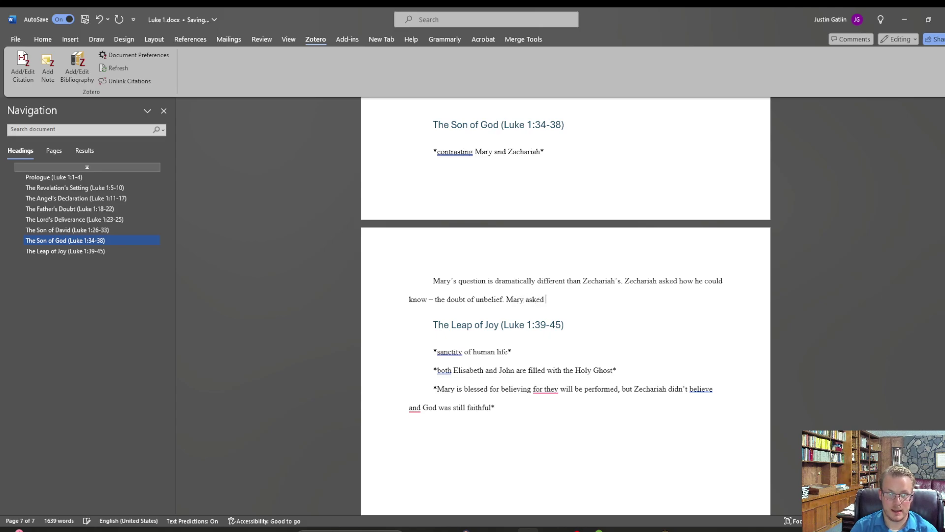
{"action": "type", "text": "how it could occu"}
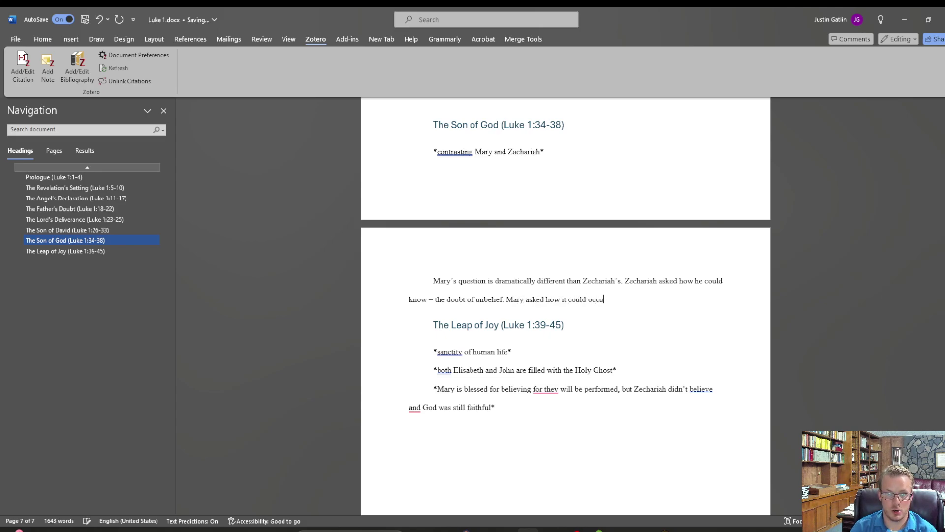
{"action": "type", "text": "r."}
{"action": "key", "text": "BackSpace"}
{"action": "type", "text": "- the wonder of"}
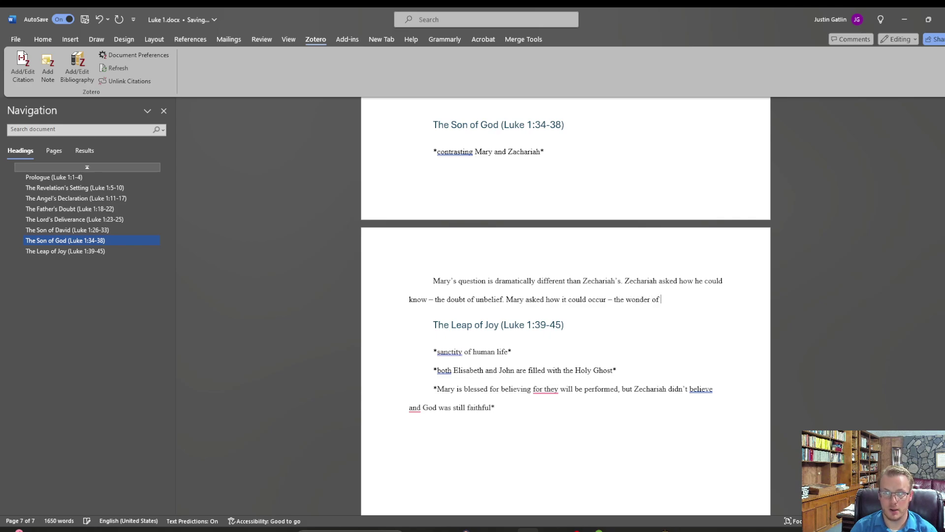
{"action": "type", "text": " faith."}
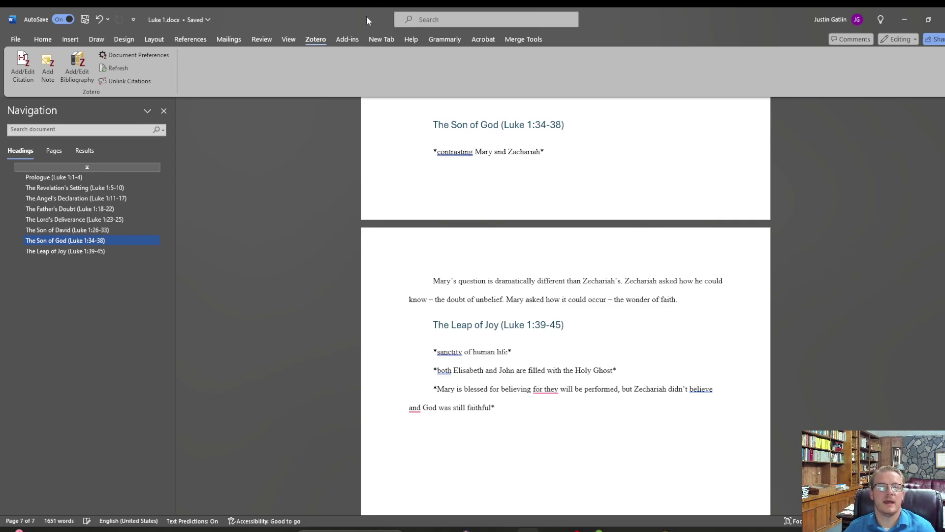
Start a Zotero citation after the paragraph, accepting Chicago Manual of Style 17th edition (full note) displayed as footnotes.
{"action": "left_click", "coordinate": [23, 66]}
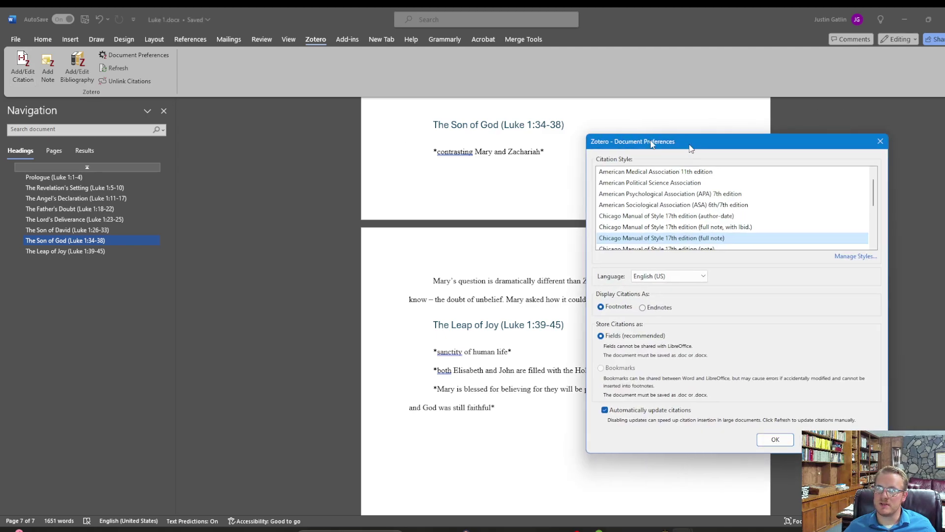
{"action": "scroll", "coordinate": [661, 182], "scroll_direction": "down", "scroll_amount": 1}
{"action": "scroll", "coordinate": [661, 182], "scroll_direction": "up", "scroll_amount": 1}
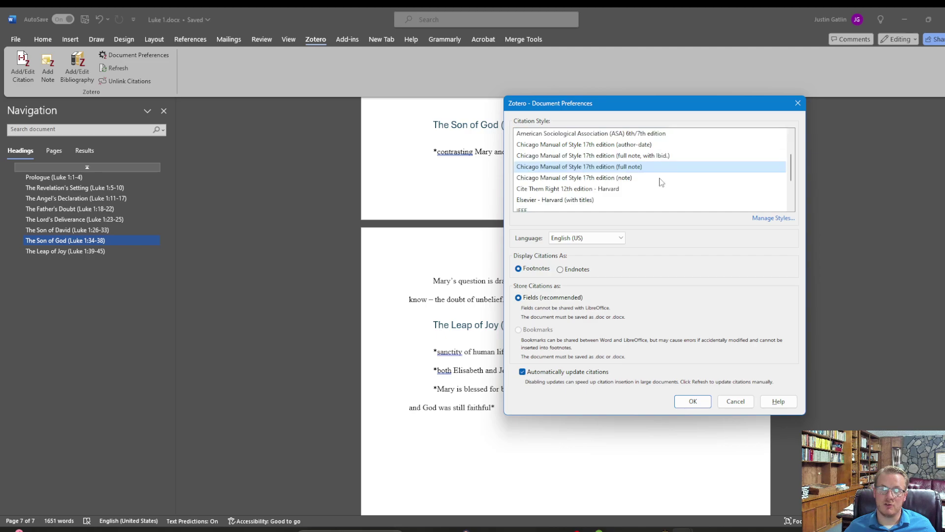
{"action": "left_click", "coordinate": [693, 401]}
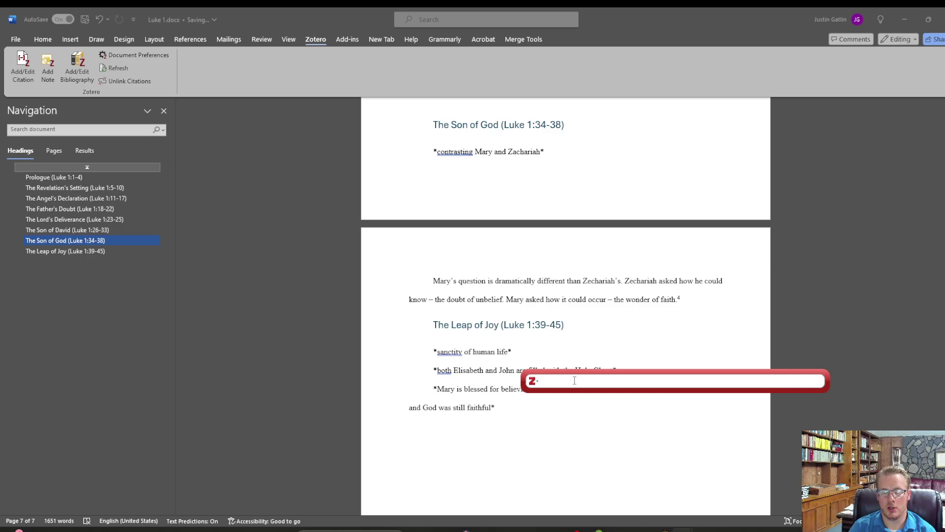
Find the book "Luke: 1:1–9:50" by searching for Luke and insert its citation with page 113.
{"action": "type", "text": "Luke"}
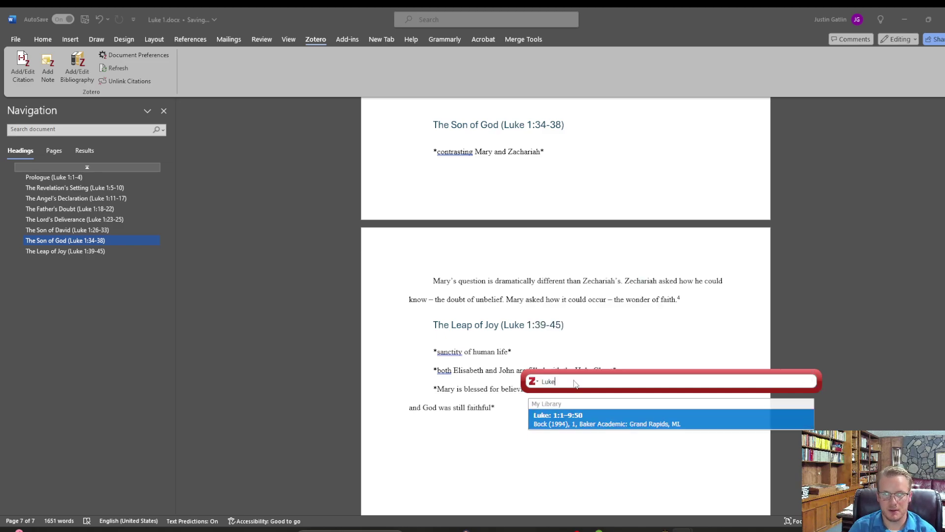
{"action": "key", "text": "Return"}
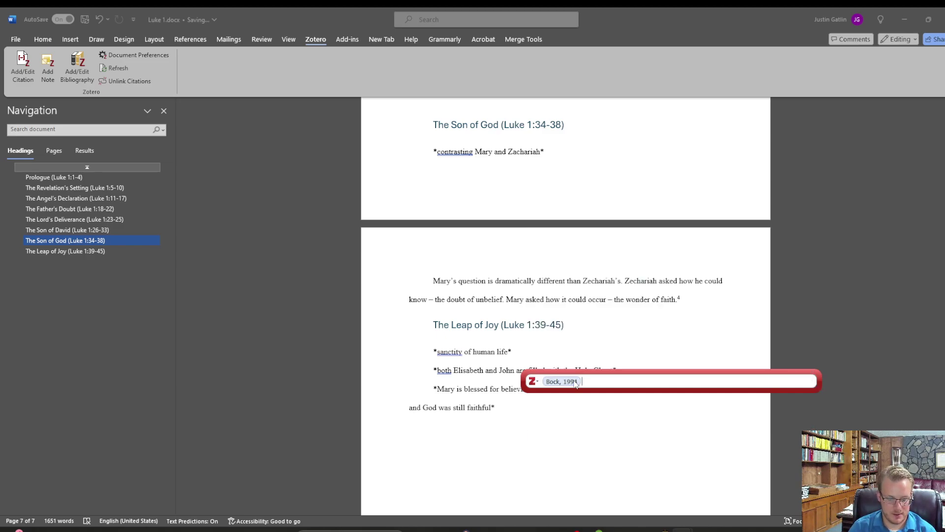
{"action": "type", "text": "113"}
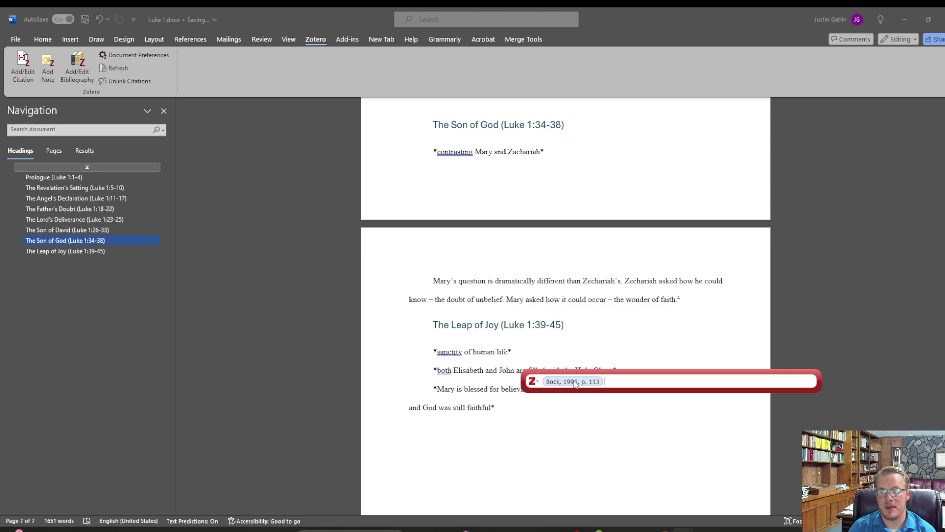
{"action": "key", "text": "Return"}
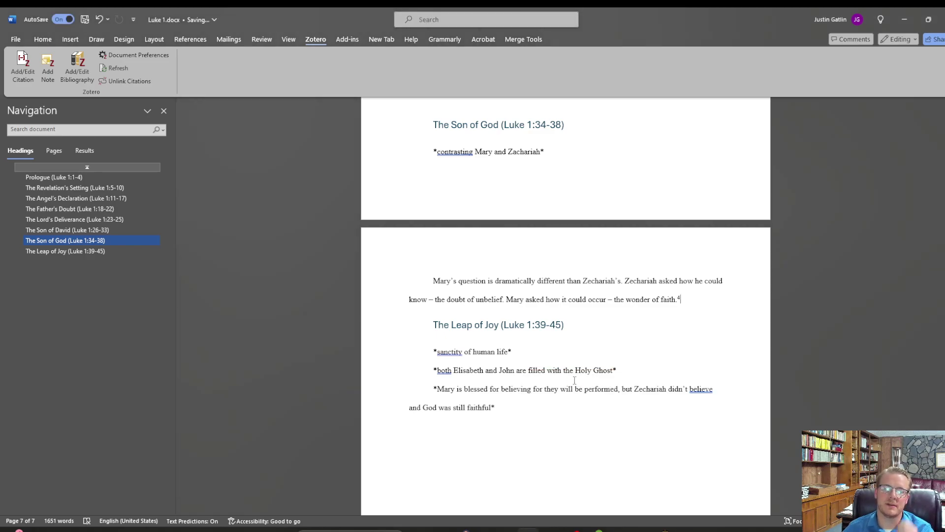
Try inserting a Zotero bibliography at the end of the document, and delete it again.
{"action": "scroll", "coordinate": [574, 380], "scroll_direction": "down", "scroll_amount": 5}
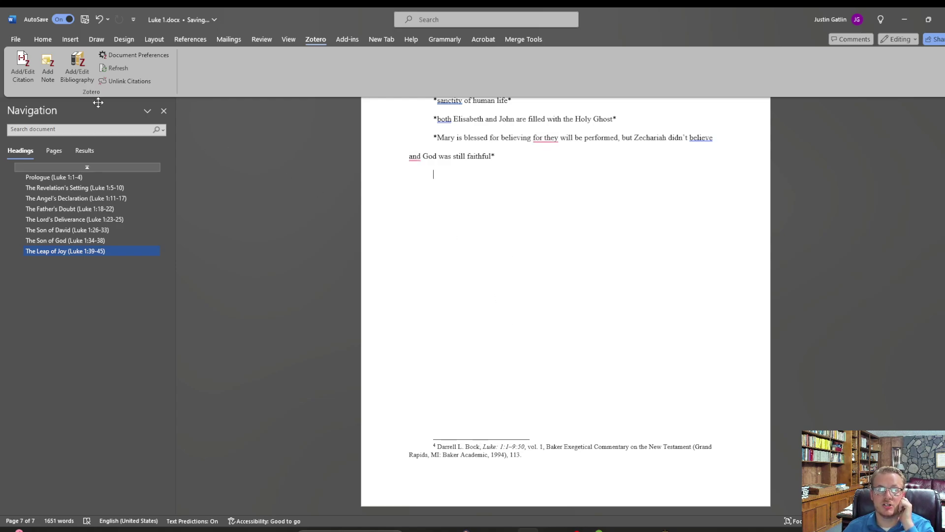
{"action": "left_click", "coordinate": [78, 69]}
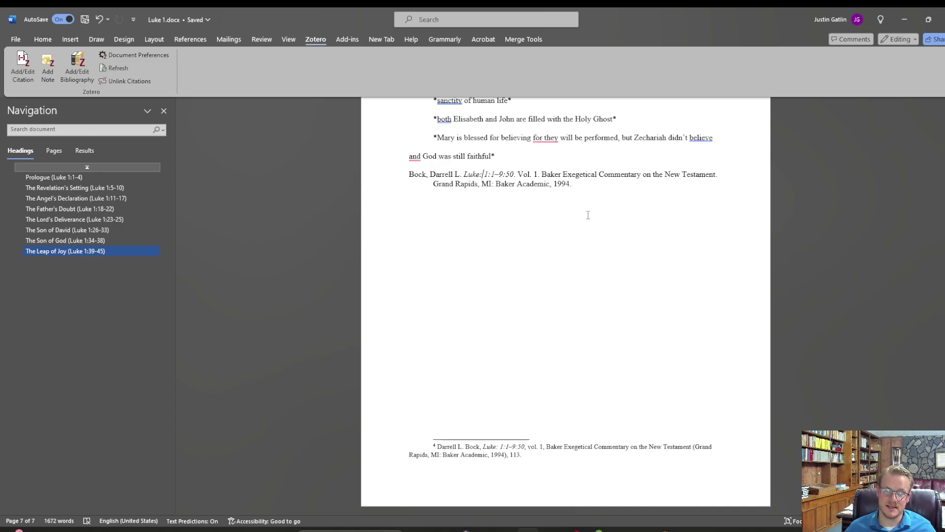
{"action": "left_click", "coordinate": [683, 529]}
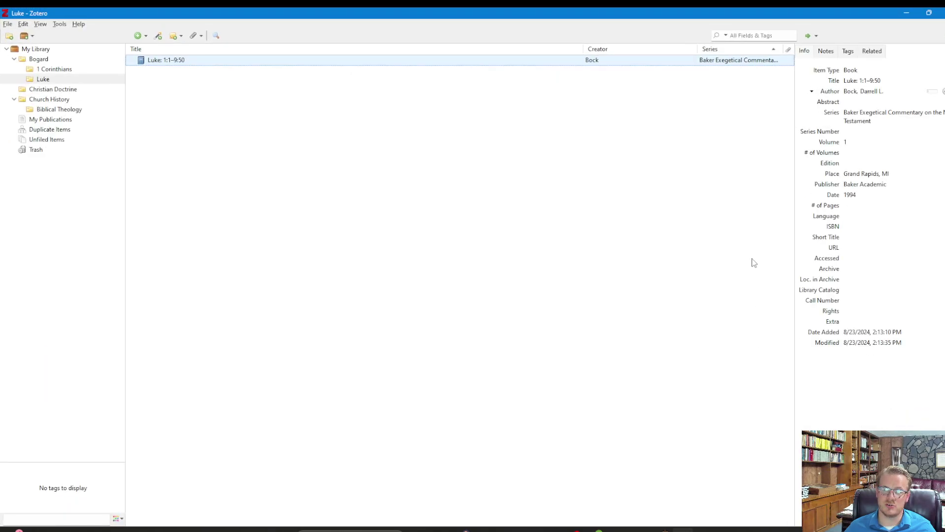
{"action": "left_click", "coordinate": [683, 529]}
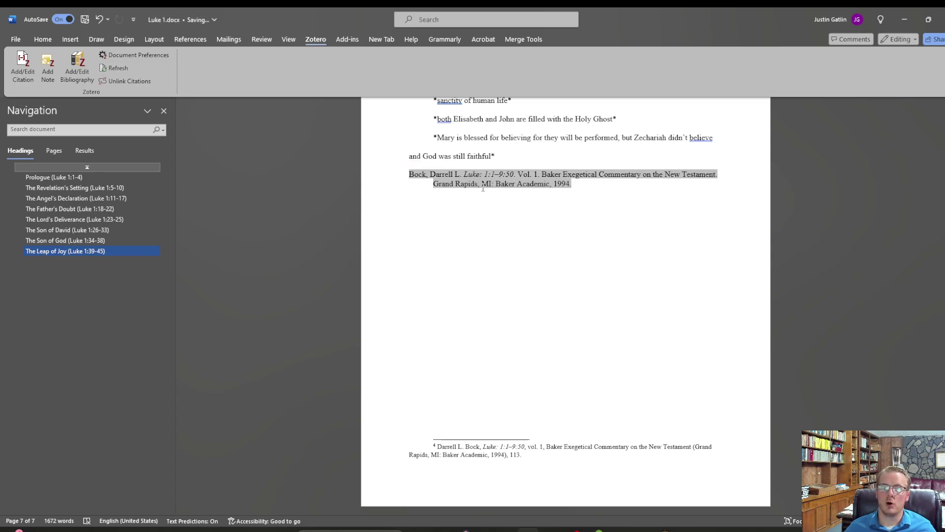
{"action": "mouse_move", "coordinate": [545, 198]}
{"action": "left_mouse_down"}
{"action": "mouse_move", "coordinate": [597, 192]}
{"action": "mouse_move", "coordinate": [584, 164]}
{"action": "mouse_move", "coordinate": [394, 170]}
{"action": "left_mouse_up"}
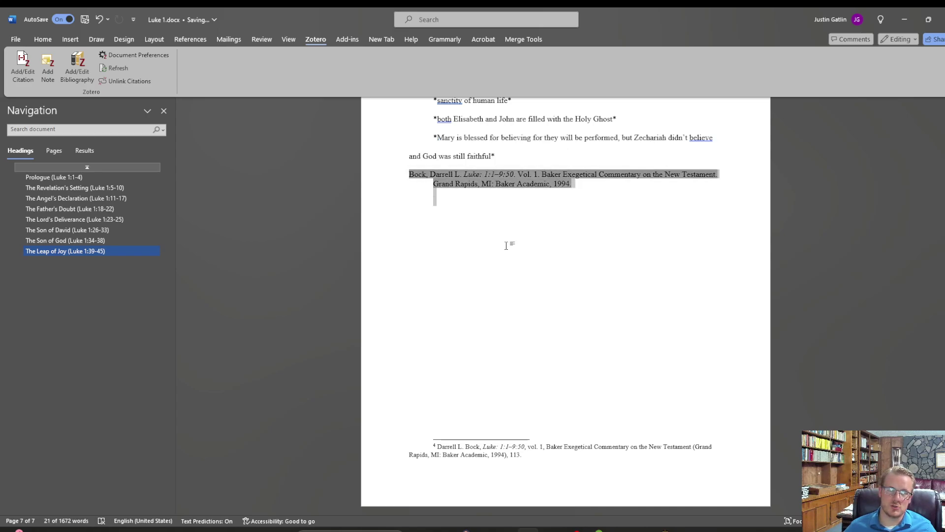
{"action": "key", "text": "Delete"}
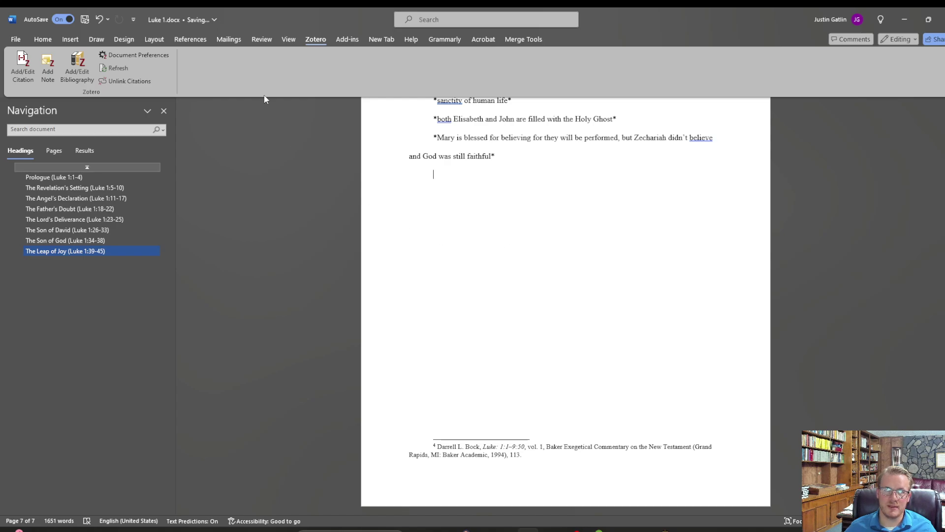
Look through the citation styles in the Zotero document preferences and switch the citation display to endnotes.
{"action": "left_click", "coordinate": [138, 55]}
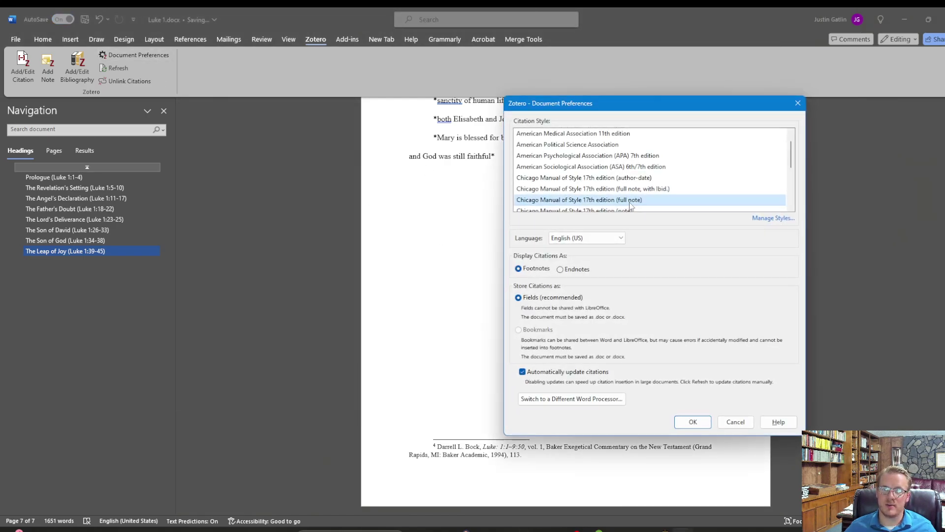
{"action": "scroll", "coordinate": [635, 197], "scroll_direction": "down", "scroll_amount": 3}
{"action": "scroll", "coordinate": [642, 178], "scroll_direction": "up", "scroll_amount": 3}
{"action": "scroll", "coordinate": [645, 182], "scroll_direction": "down", "scroll_amount": 3}
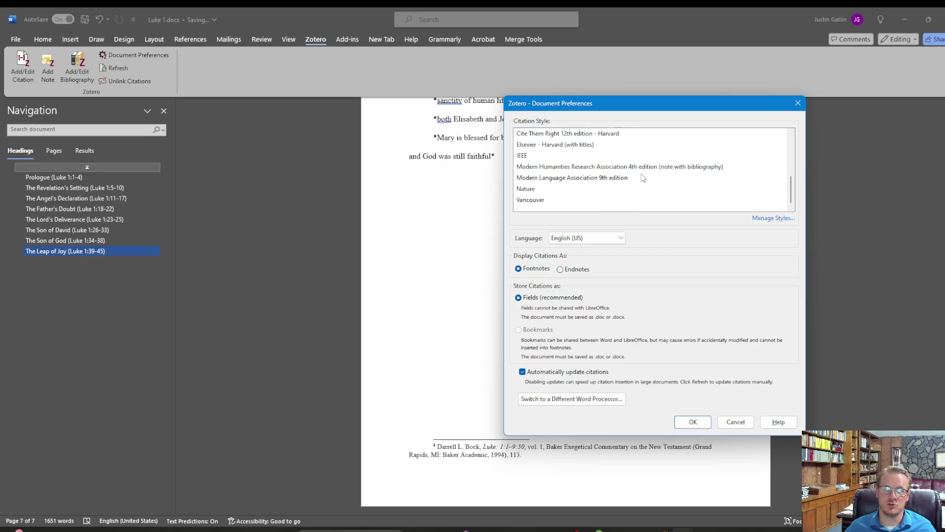
{"action": "scroll", "coordinate": [651, 190], "scroll_direction": "up", "scroll_amount": 3}
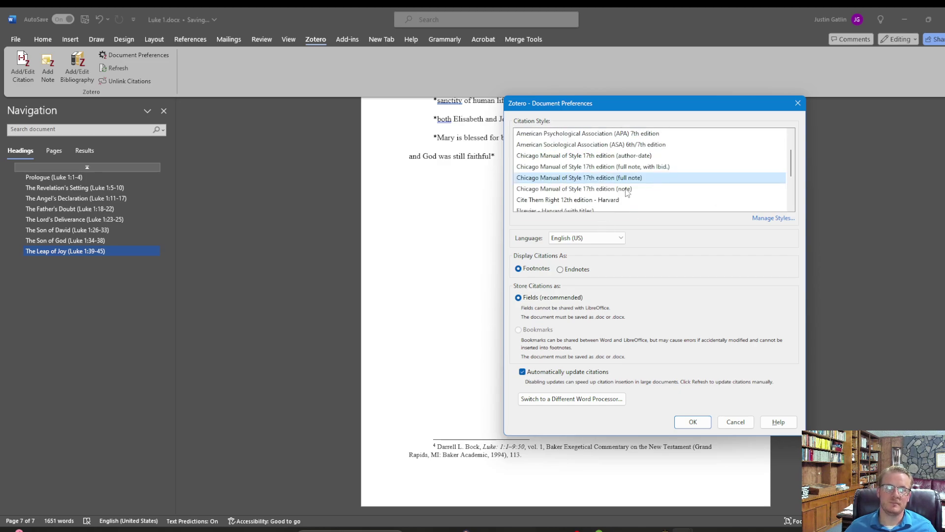
{"action": "scroll", "coordinate": [630, 188], "scroll_direction": "up", "scroll_amount": 1}
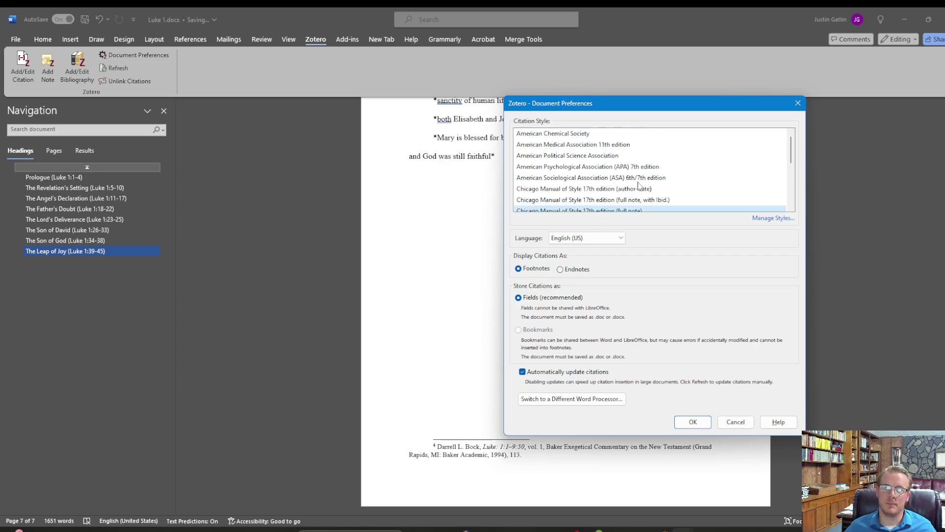
{"action": "left_click", "coordinate": [575, 270]}
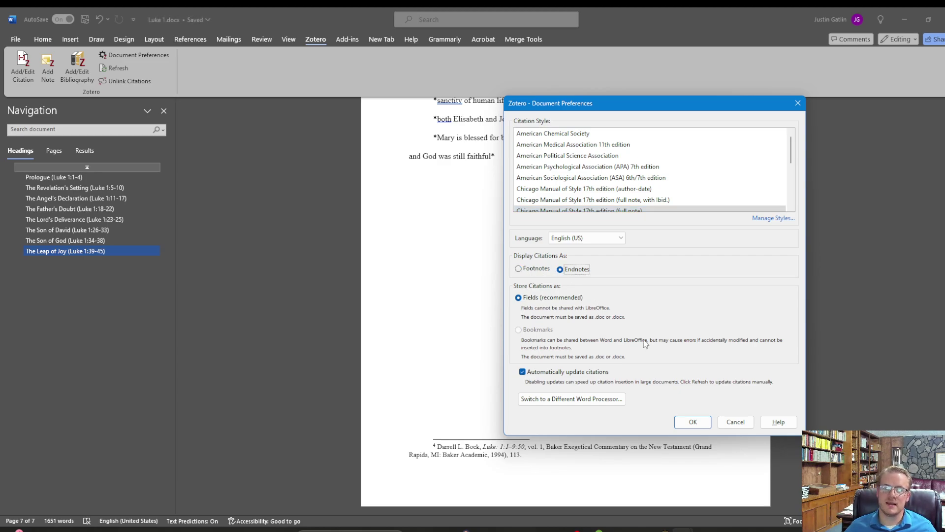
{"action": "left_click", "coordinate": [693, 422]}
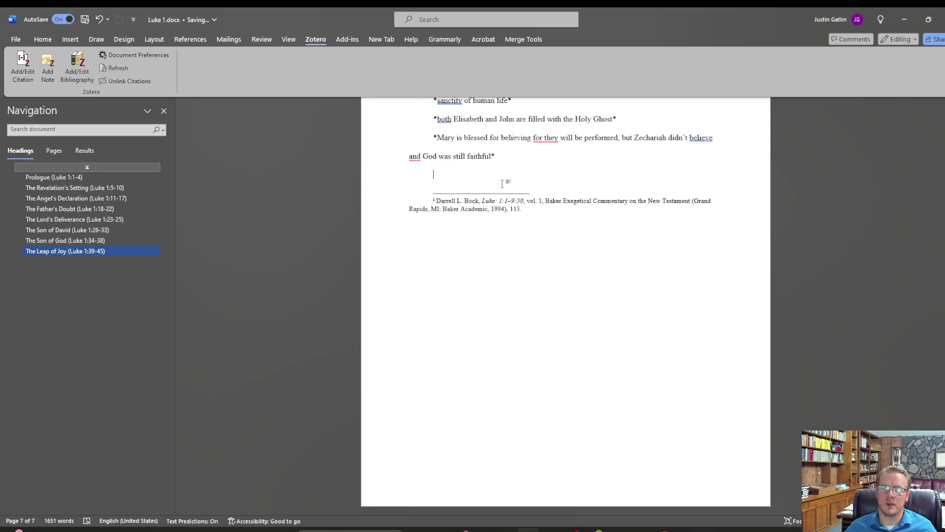
Add a paragraph after "the wonder of faith." and insert Luke 1:34 from the King James Version in BSSC One Verse Per Line style using Copy Bible Verses.
{"action": "scroll", "coordinate": [503, 183], "scroll_direction": "up", "scroll_amount": 1}
{"action": "scroll", "coordinate": [504, 184], "scroll_direction": "up", "scroll_amount": 3}
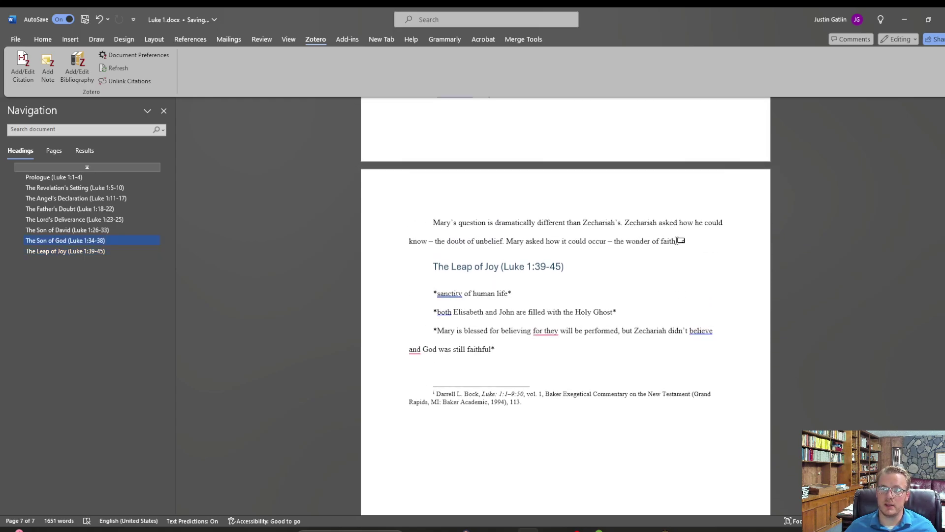
{"action": "key", "text": "Return"}
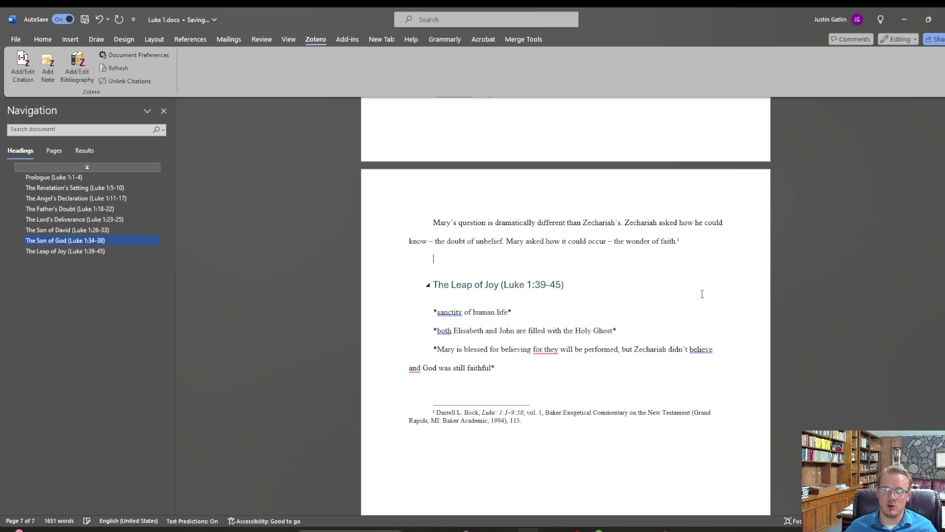
{"action": "key", "text": "alt+Tab"}
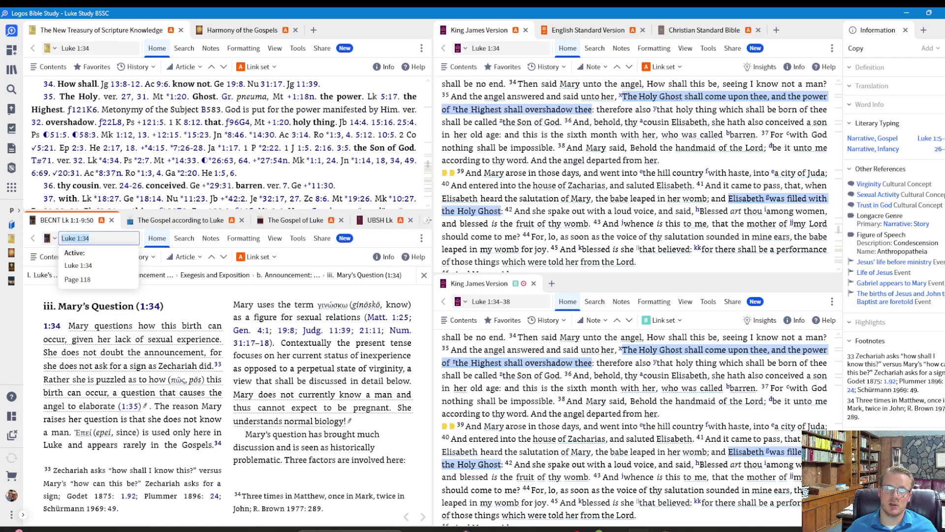
{"action": "key", "text": "alt+Tab"}
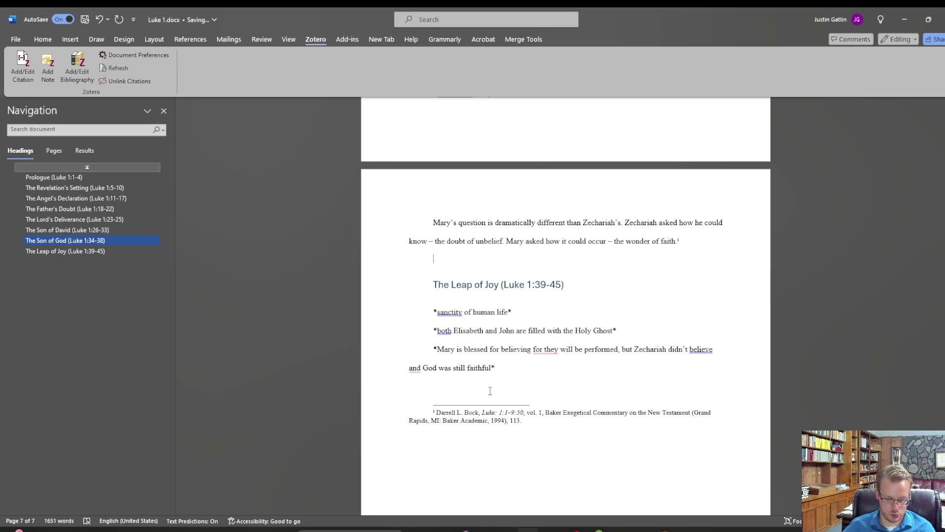
{"action": "key", "text": "ctrl+alt+b"}
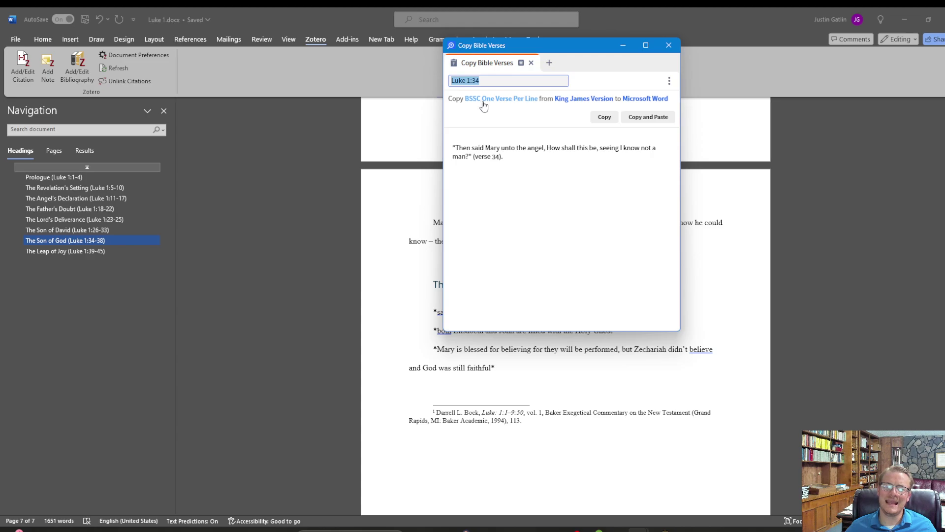
{"action": "left_click", "coordinate": [649, 119]}
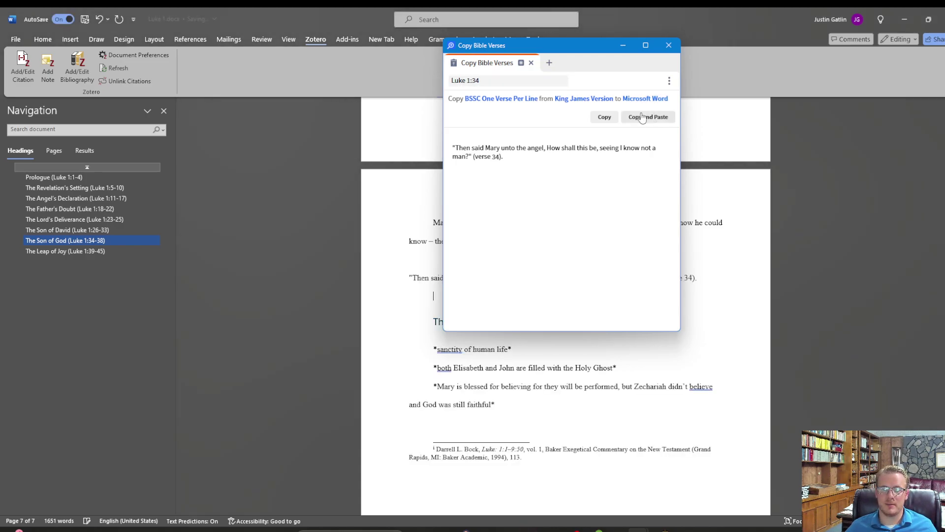
Open the BSSC One Verse Per Line style for editing and examine its template code, keeping the verse window clear of the document text.
{"action": "left_click_drag", "start_coordinate": [585, 56], "coordinate": [880, 100]}
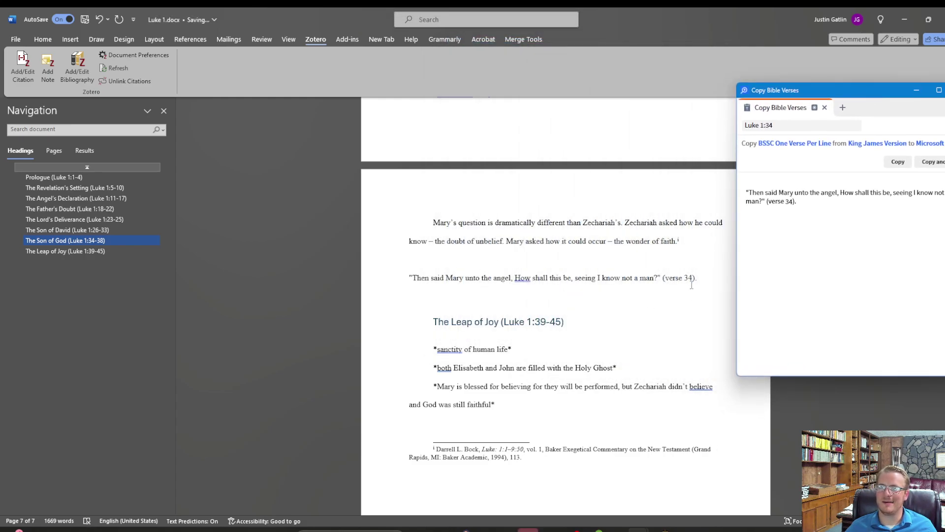
{"action": "left_click", "coordinate": [802, 144]}
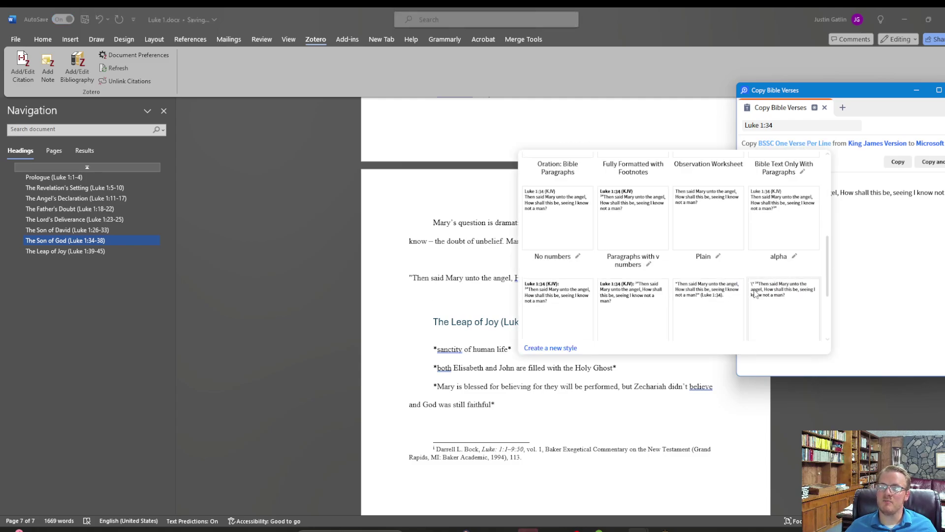
{"action": "scroll", "coordinate": [756, 294], "scroll_direction": "up", "scroll_amount": 5}
{"action": "scroll", "coordinate": [783, 235], "scroll_direction": "down", "scroll_amount": 6}
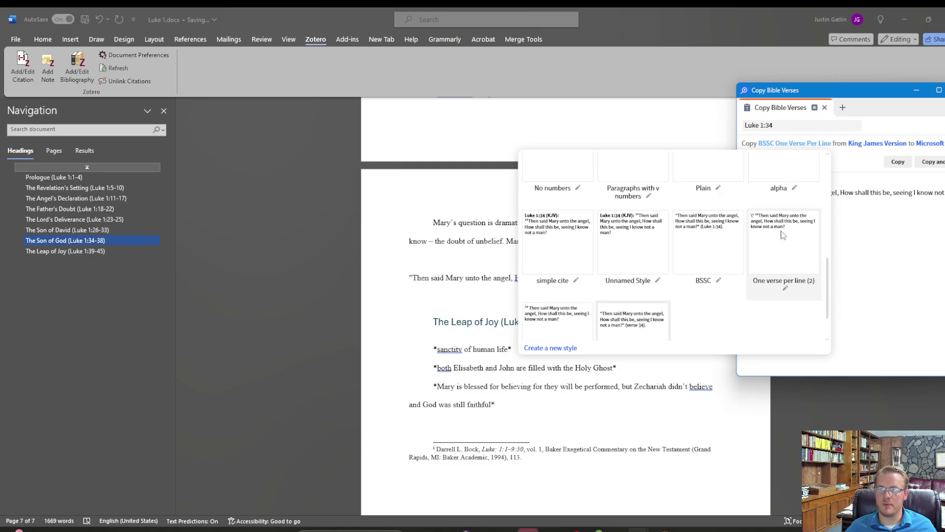
{"action": "scroll", "coordinate": [783, 235], "scroll_direction": "down", "scroll_amount": 2}
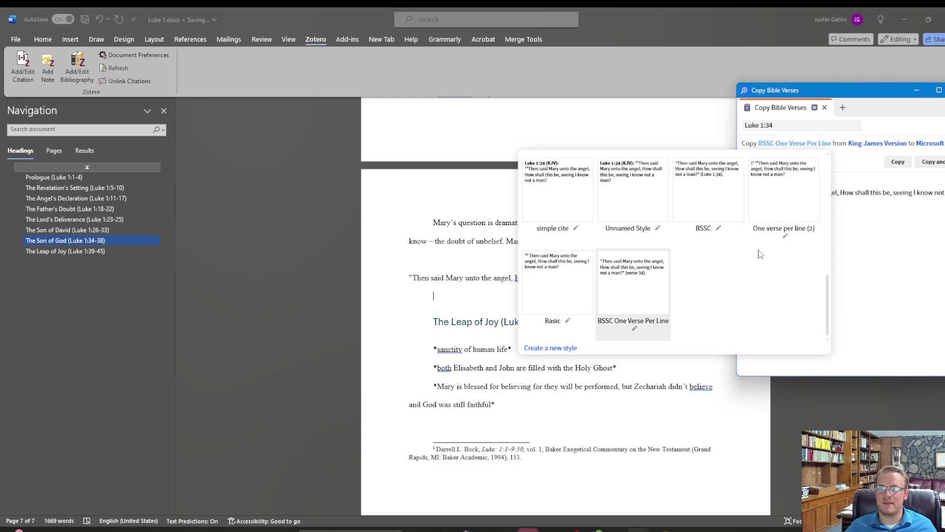
{"action": "right_click", "coordinate": [641, 306]}
{"action": "left_click", "coordinate": [647, 307]}
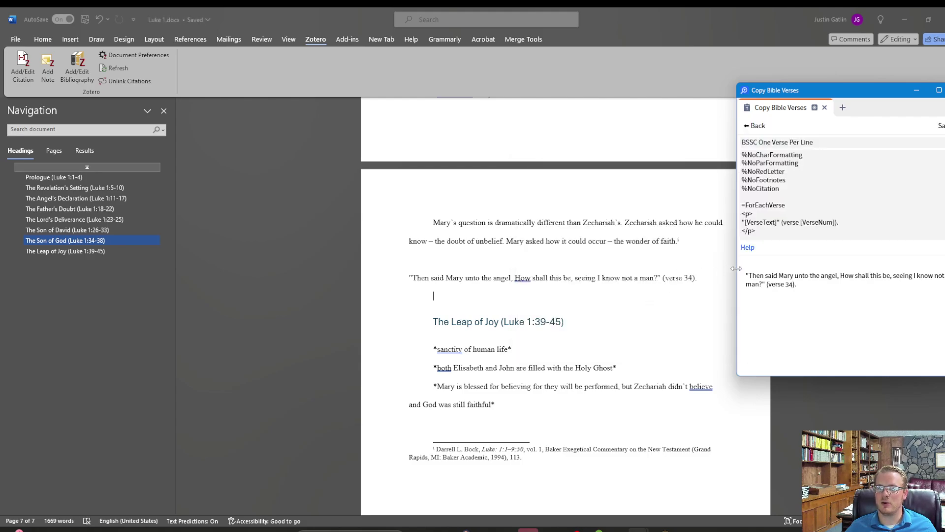
{"action": "left_click_drag", "start_coordinate": [737, 268], "coordinate": [655, 273]}
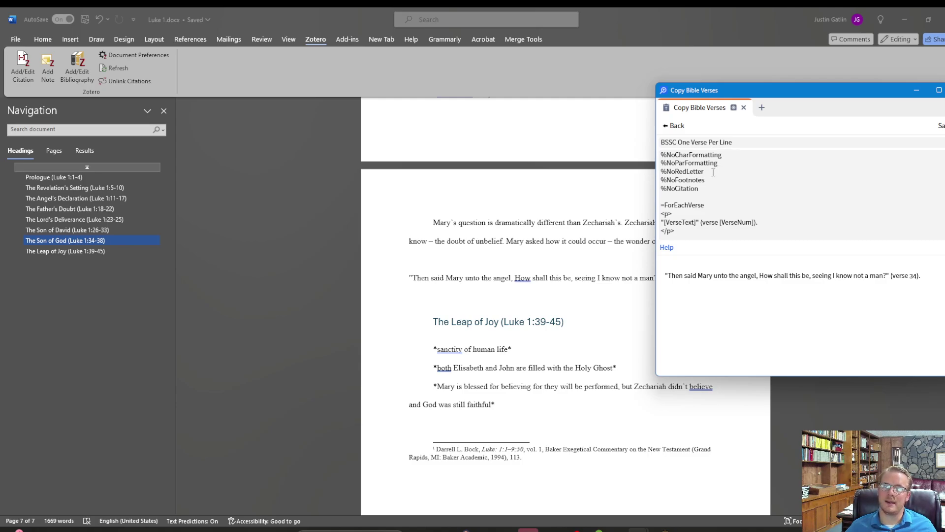
{"action": "scroll", "coordinate": [724, 200], "scroll_direction": "down", "scroll_amount": 1}
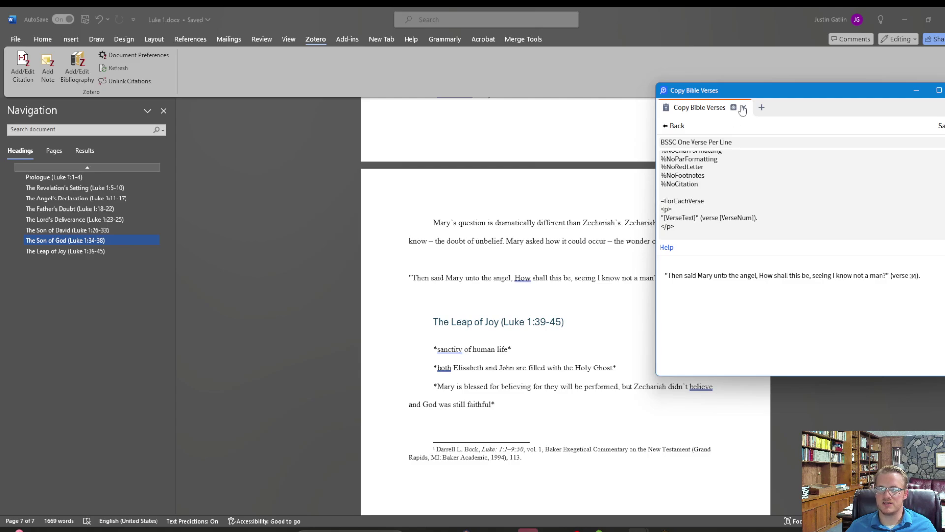
{"action": "left_click", "coordinate": [659, 294]}
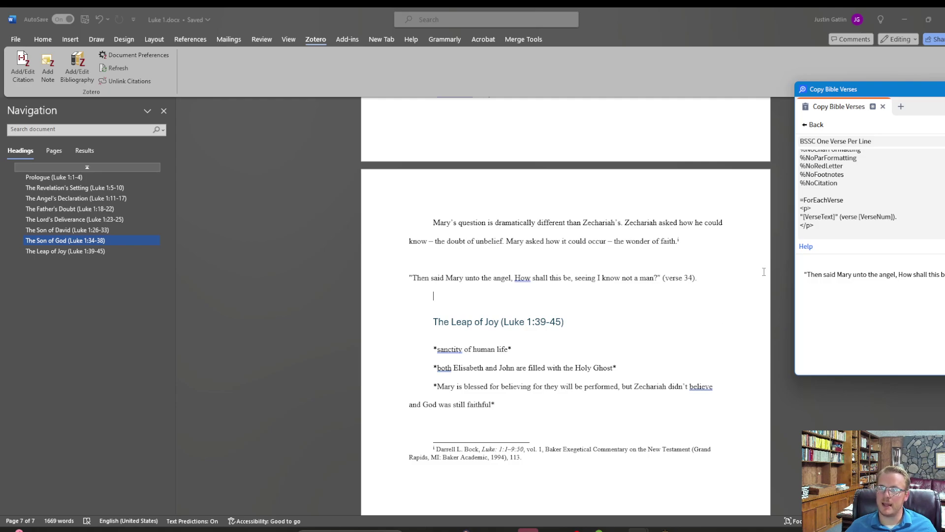
Leave the style editor, look through the available Bible verse copy styles, and return to the document.
{"action": "left_click_drag", "start_coordinate": [859, 93], "coordinate": [656, 101]}
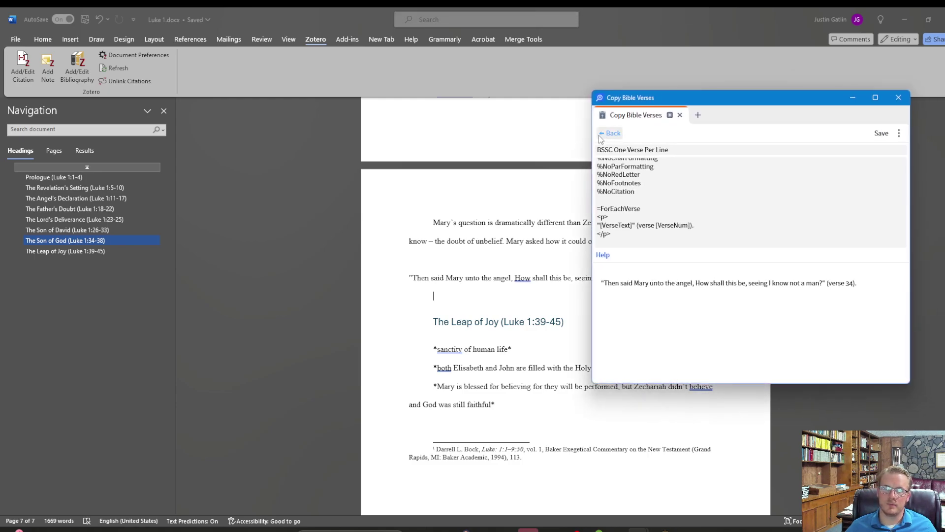
{"action": "left_click", "coordinate": [599, 135]}
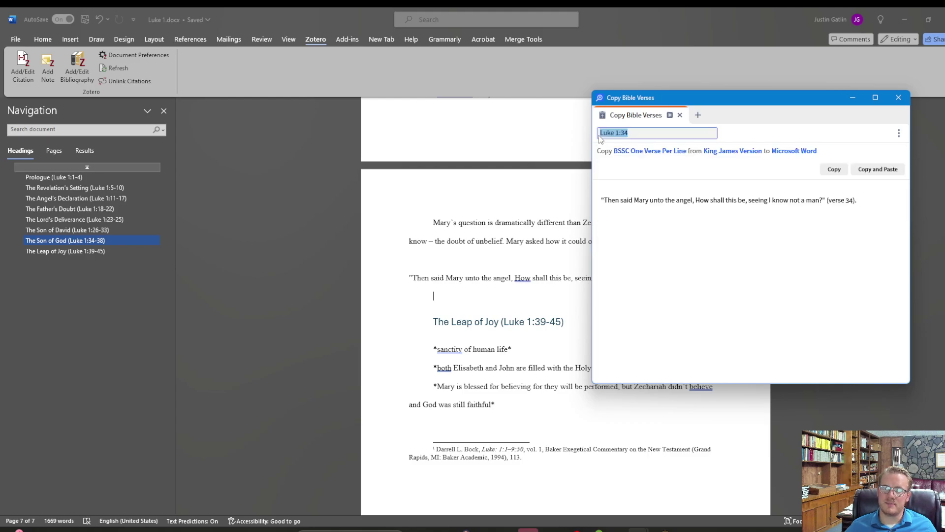
{"action": "left_click", "coordinate": [645, 152]}
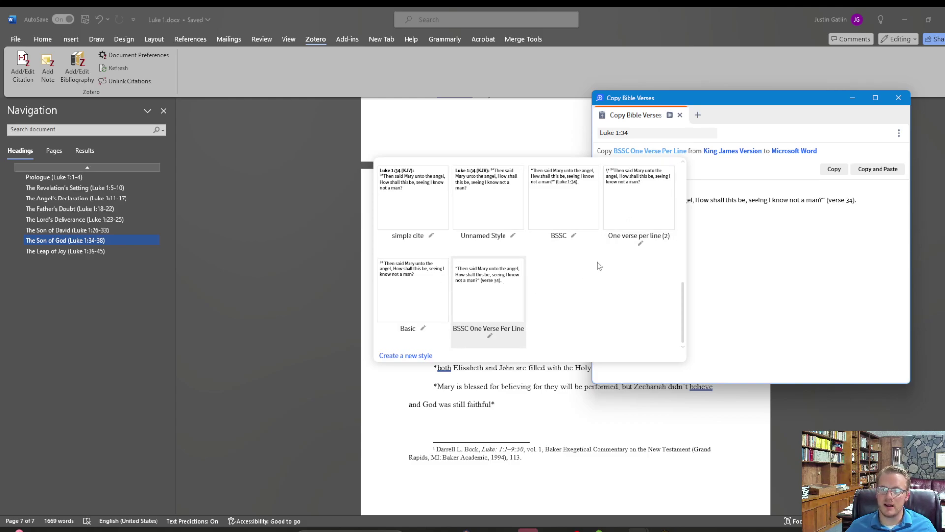
{"action": "scroll", "coordinate": [625, 237], "scroll_direction": "up", "scroll_amount": 3}
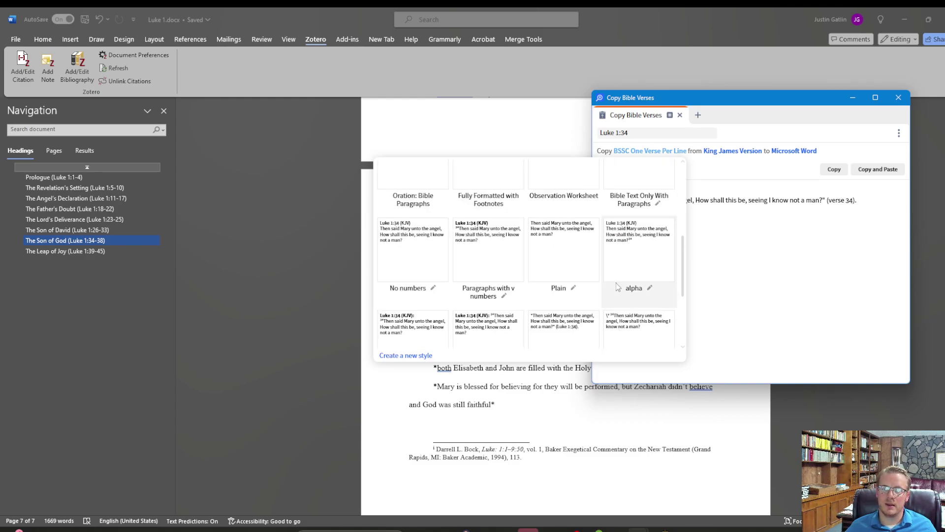
{"action": "scroll", "coordinate": [485, 261], "scroll_direction": "up", "scroll_amount": 3}
{"action": "scroll", "coordinate": [485, 261], "scroll_direction": "up", "scroll_amount": 2}
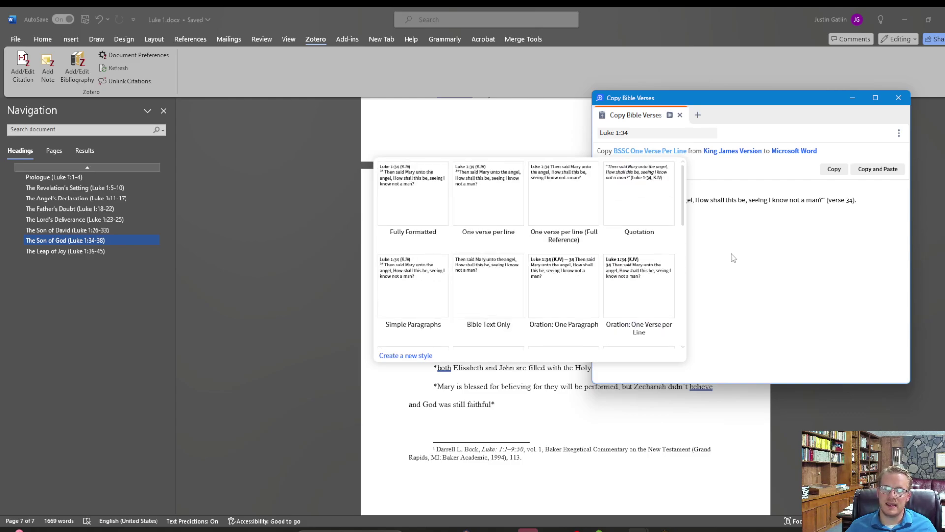
{"action": "left_click", "coordinate": [737, 273]}
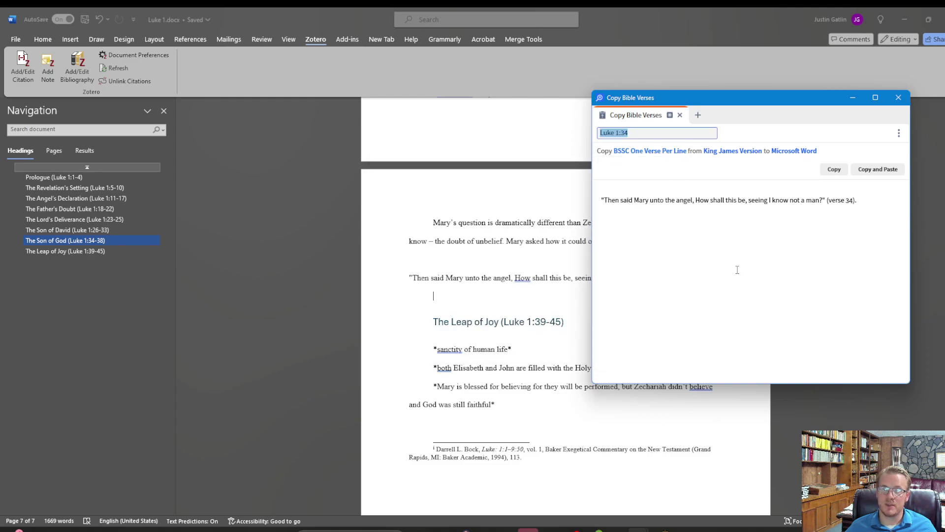
{"action": "left_click", "coordinate": [509, 294]}
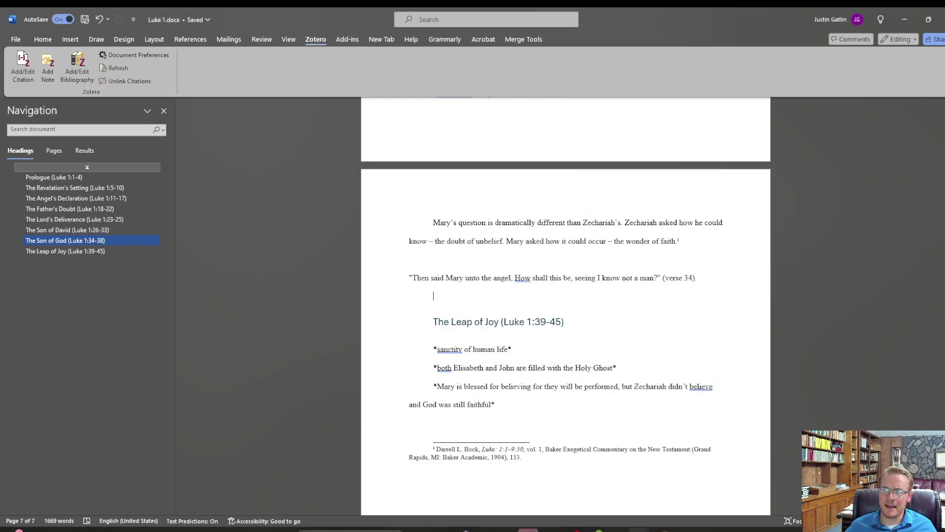
Switch to Zotero and add a blank note to the book "Luke: 1:1–9:50".
{"action": "mouse_move", "coordinate": [639, 530]}
{"action": "left_click", "coordinate": [605, 485]}
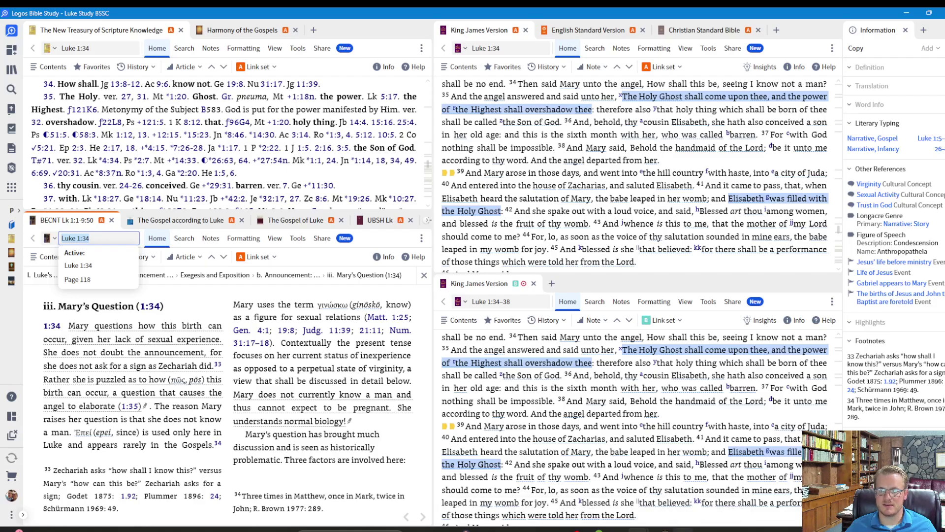
{"action": "left_click", "coordinate": [683, 529]}
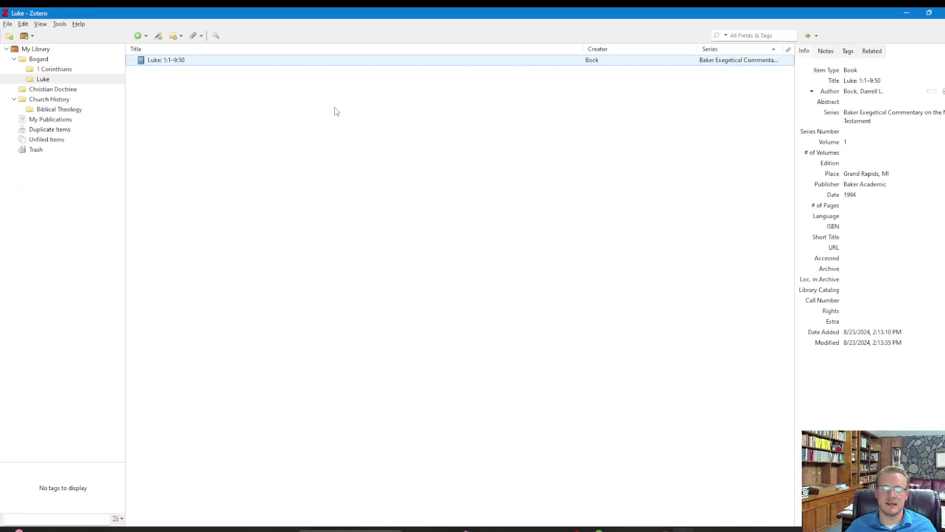
{"action": "left_click", "coordinate": [827, 52]}
{"action": "left_click", "coordinate": [839, 66]}
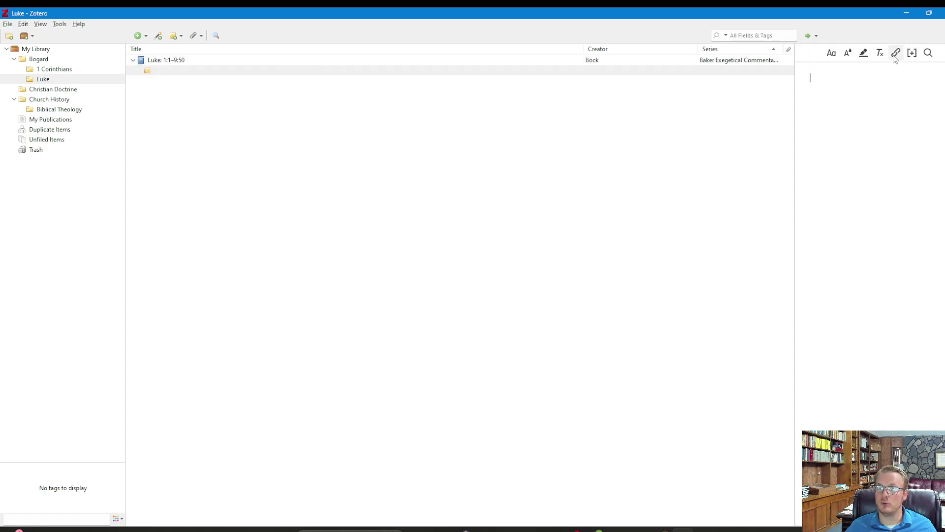
{"action": "left_click", "coordinate": [908, 13]}
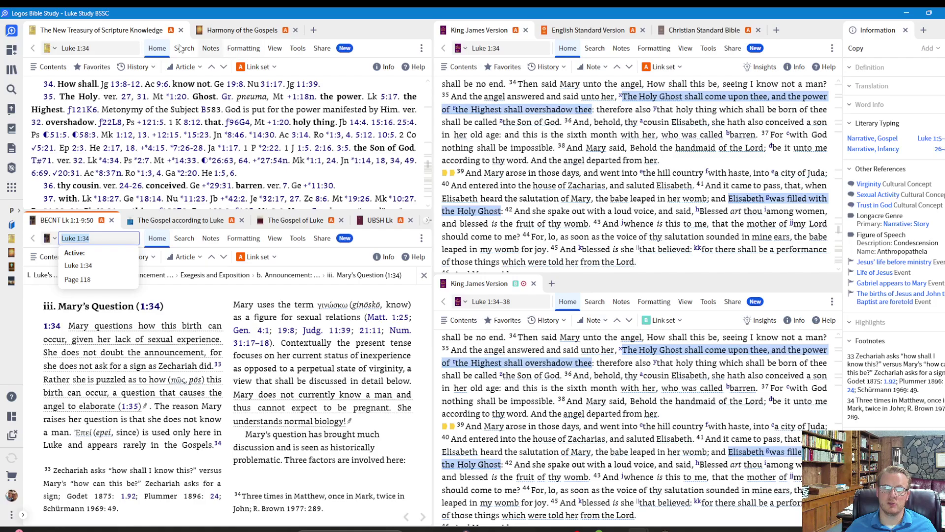
Try pasting a Logos link to The New Treasury of Scripture Knowledge at Luke 1:34 below the quoted verse in Word, and delete it again.
{"action": "left_click", "coordinate": [421, 48]}
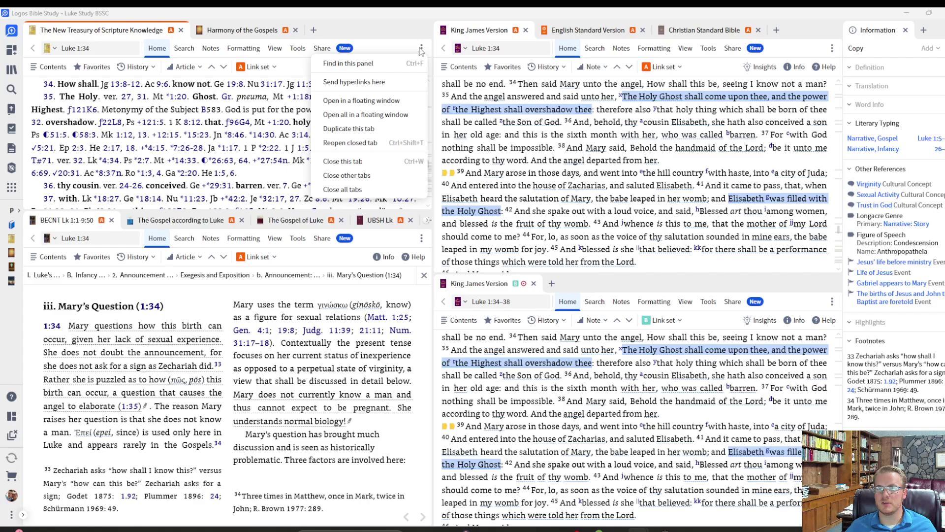
{"action": "left_click", "coordinate": [318, 48]}
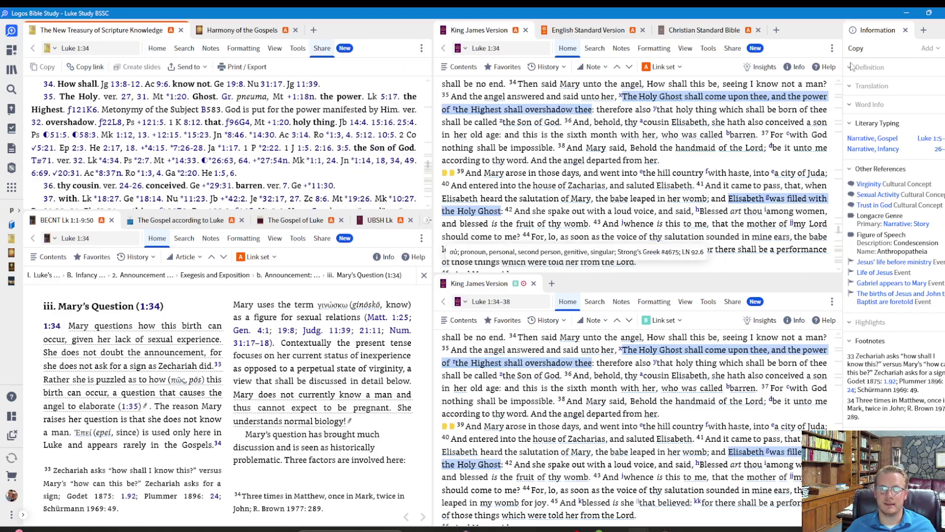
{"action": "left_click", "coordinate": [906, 13]}
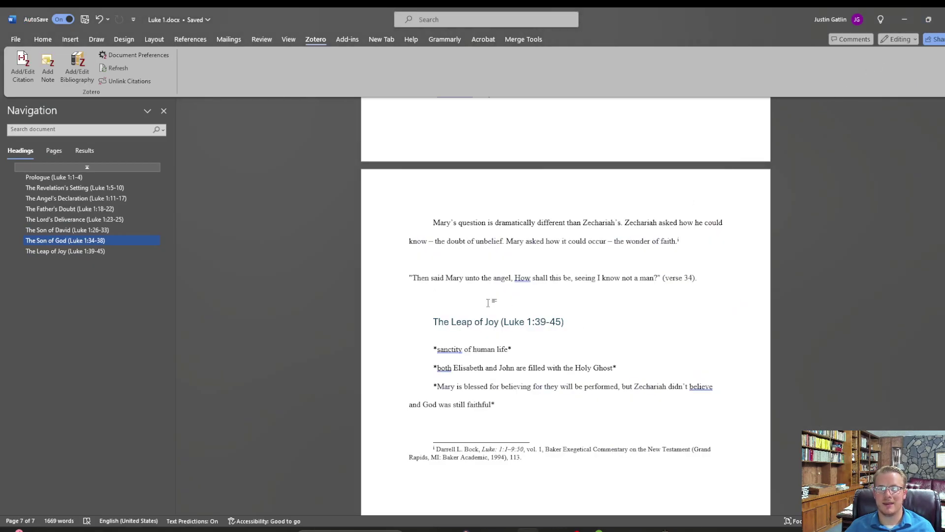
{"action": "key", "text": "ctrl+v"}
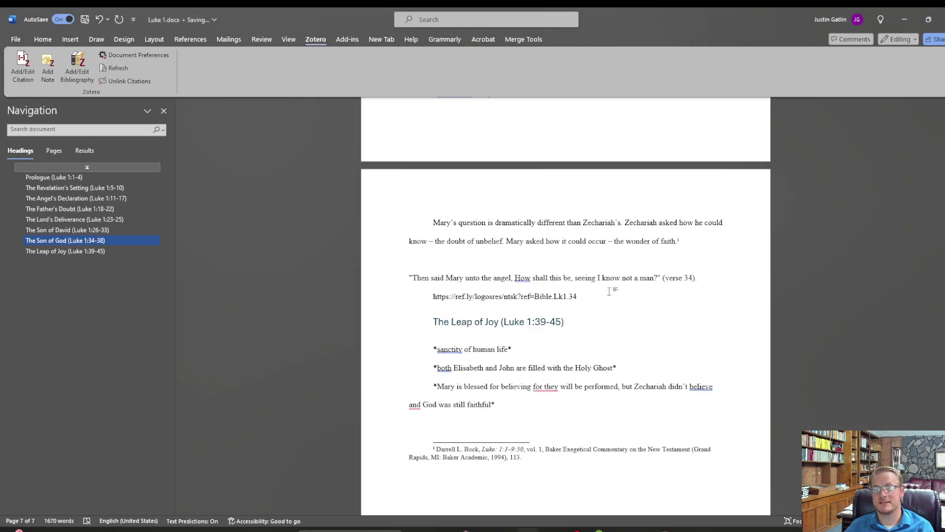
{"action": "left_click", "coordinate": [401, 295]}
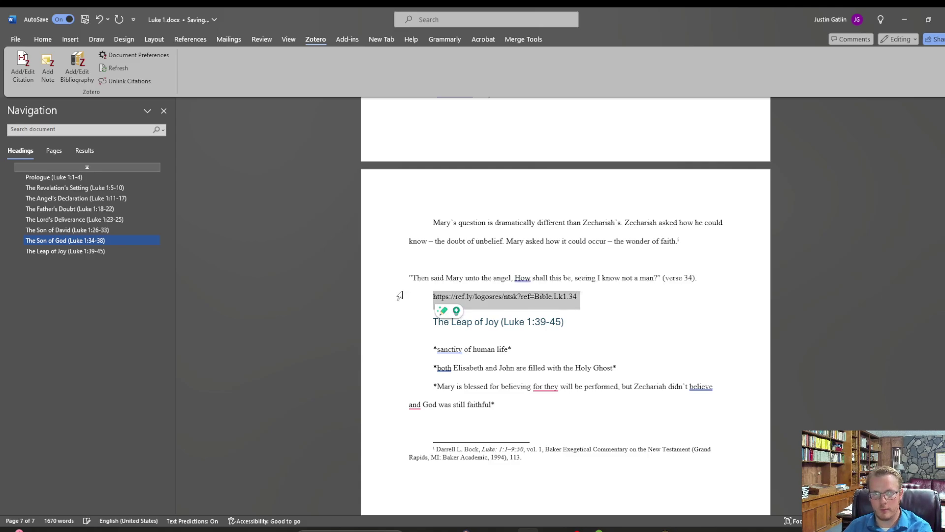
{"action": "key", "text": "Delete"}
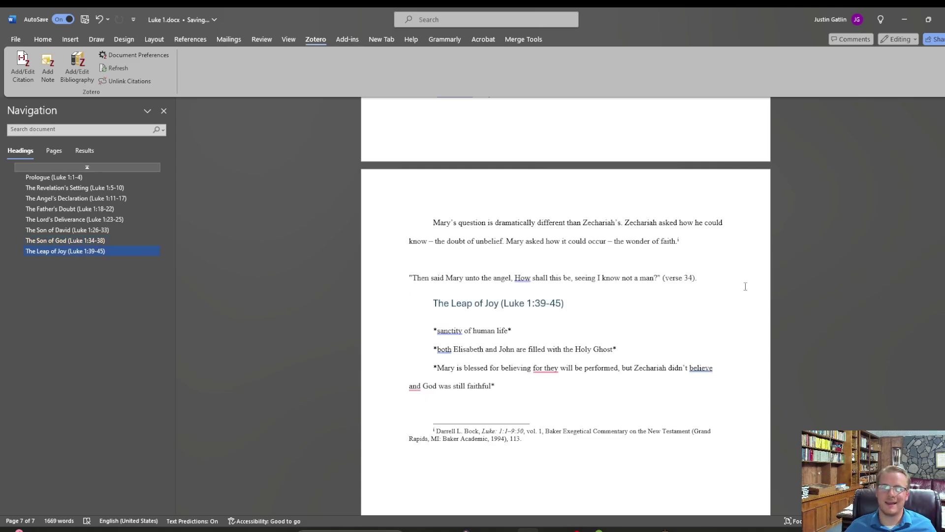